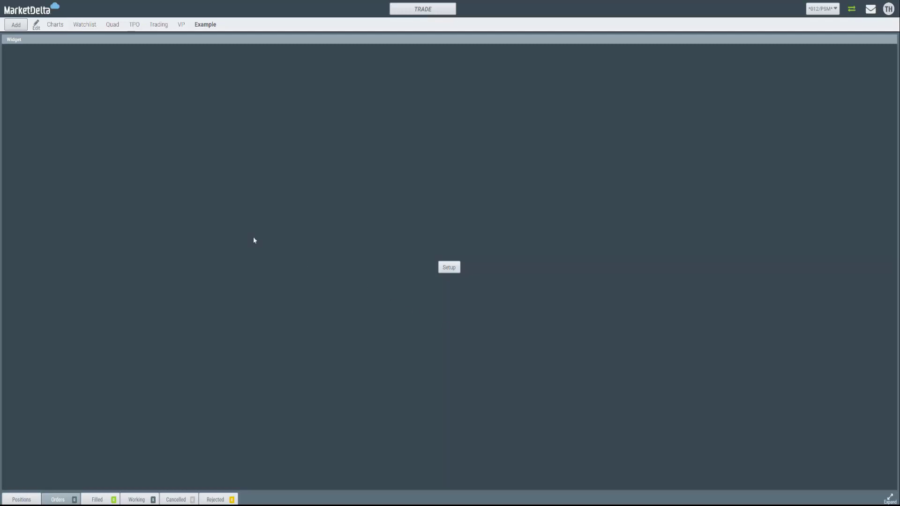
# - Start a new widget in the empty tradespace and choose Profile Chart as its type
pyautogui.click(16, 26)
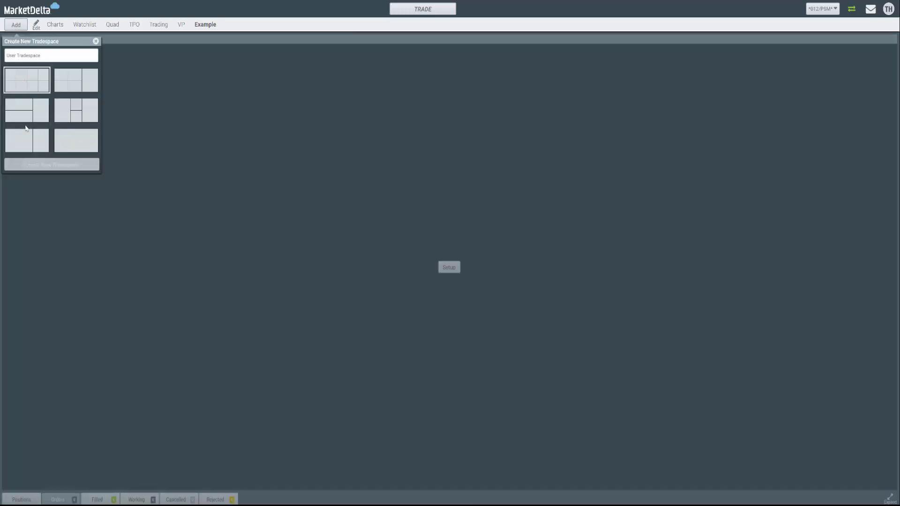
pyautogui.click(95, 42)
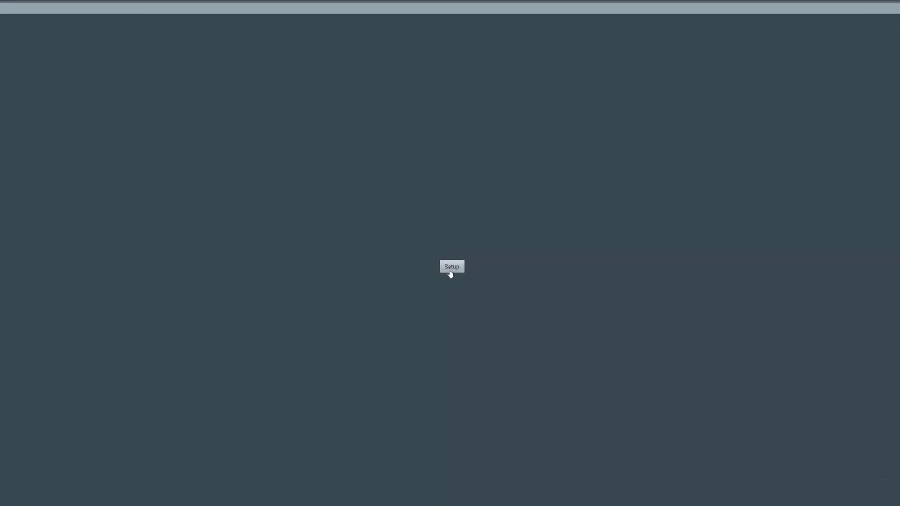
pyautogui.click(450, 272)
pyautogui.click(427, 204)
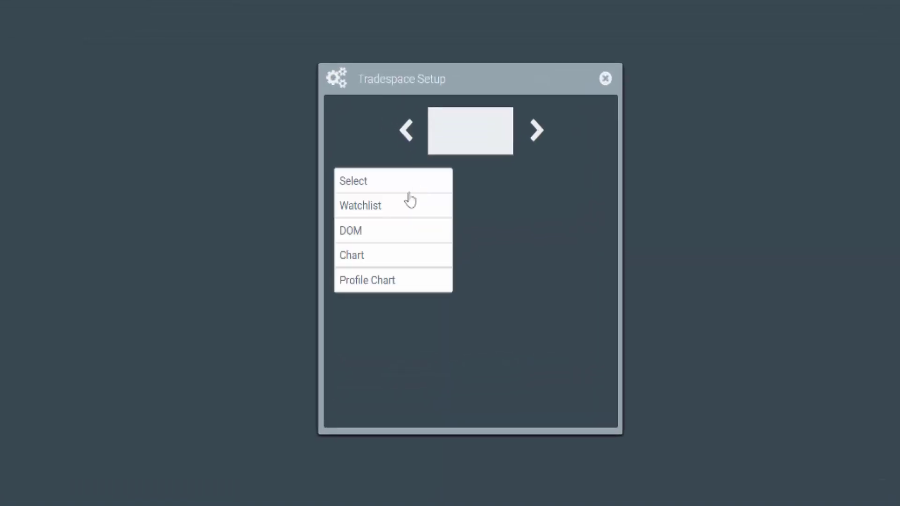
pyautogui.click(387, 281)
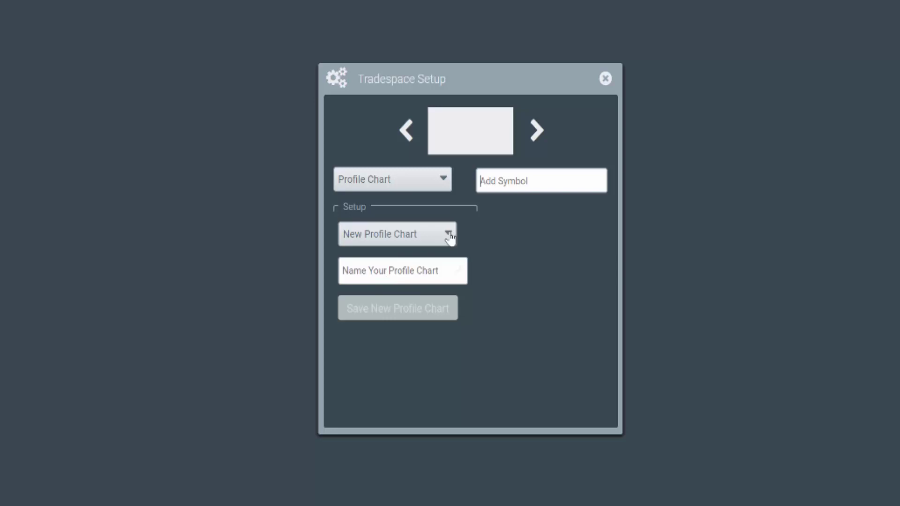
# - Set the chart symbol to EPZ7, name it 'Example', and save the new profile chart
pyautogui.click(512, 182)
pyautogui.write('ep')
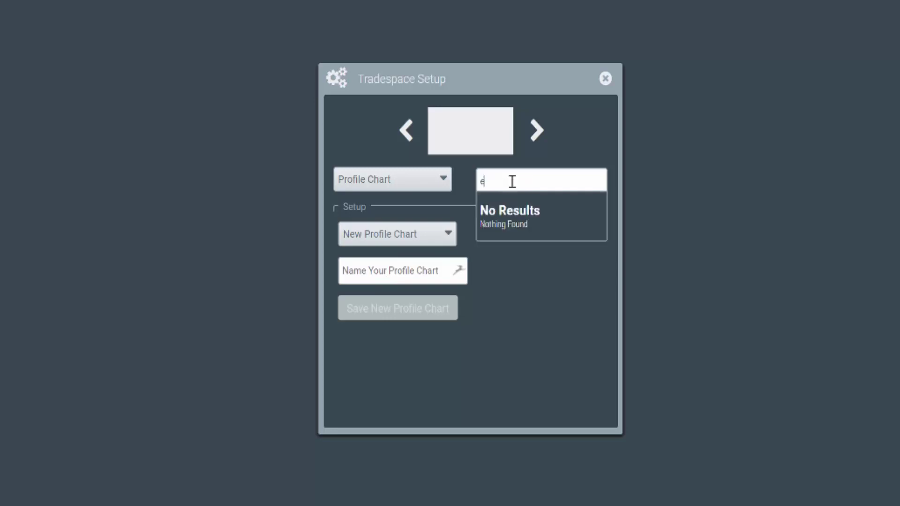
pyautogui.click(499, 223)
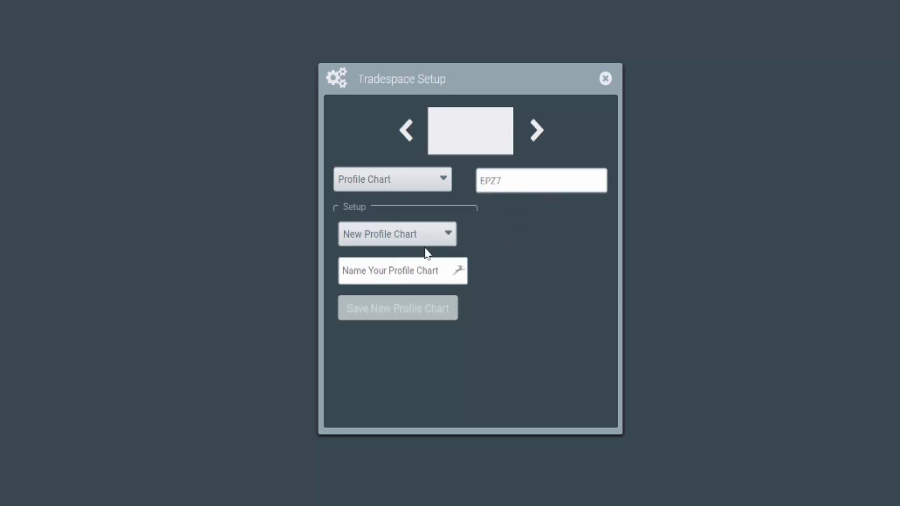
pyautogui.click(379, 269)
pyautogui.write('Example')
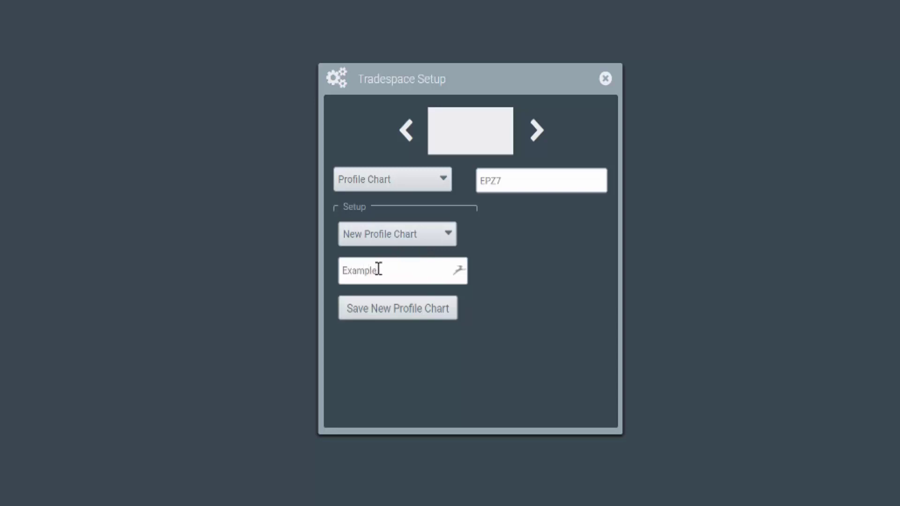
pyautogui.click(376, 318)
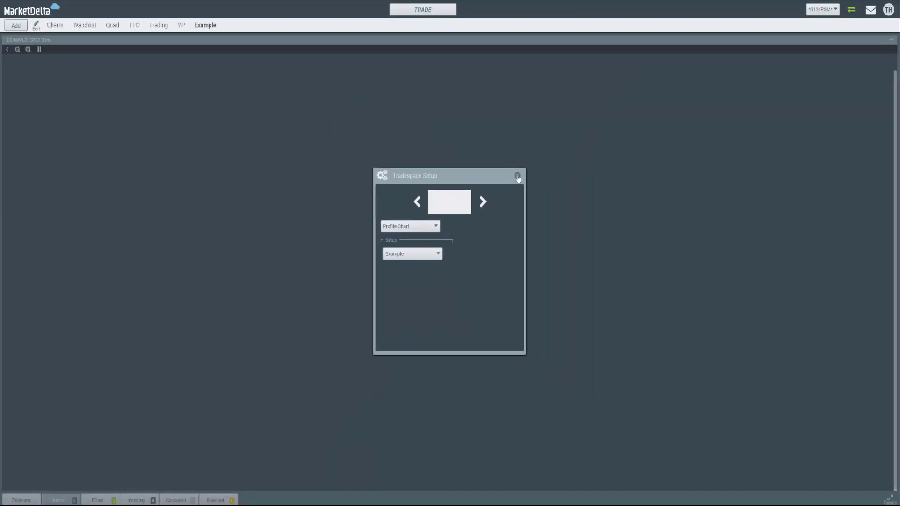
# - Close the Tradespace Setup so the Example chart shows EPZ7 30-minute TPO profiles
pyautogui.click(518, 176)
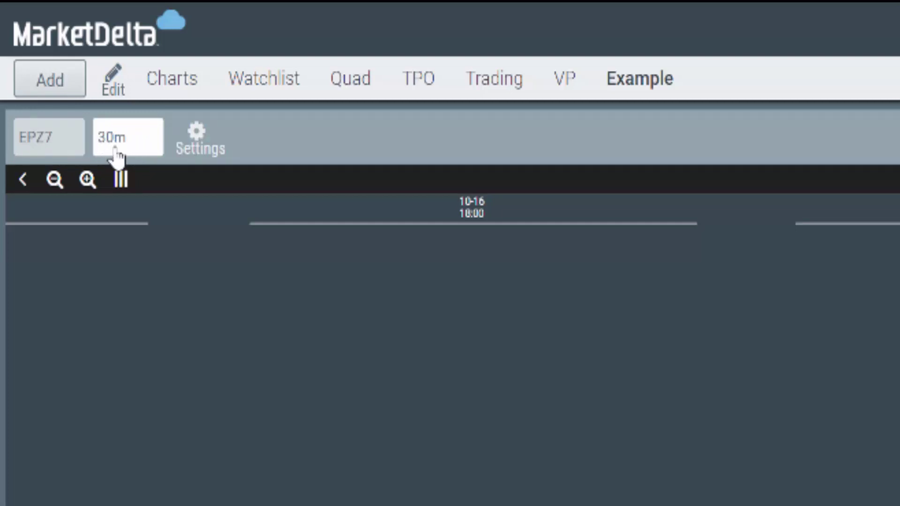
# - In the Example chart's Sessions settings, make each new day start at Globex Night 18:00
pyautogui.click(200, 145)
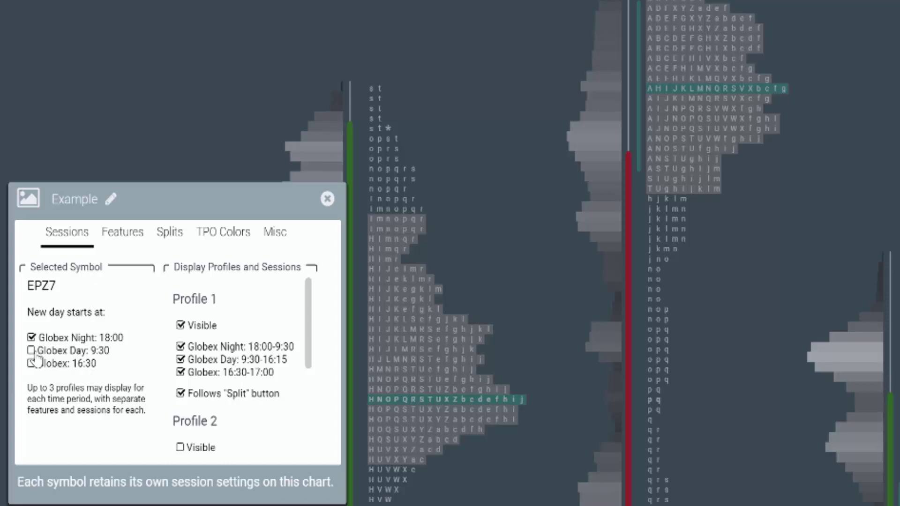
pyautogui.click(34, 362)
pyautogui.click(32, 364)
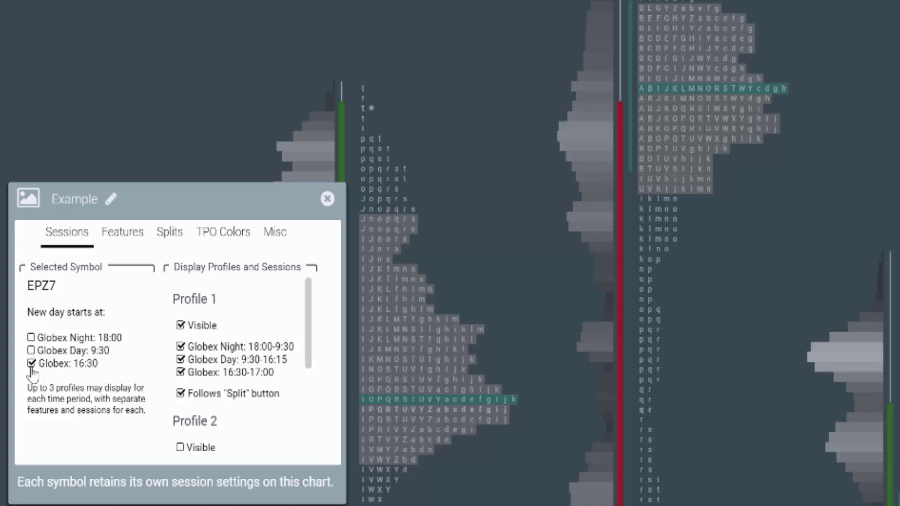
pyautogui.click(31, 338)
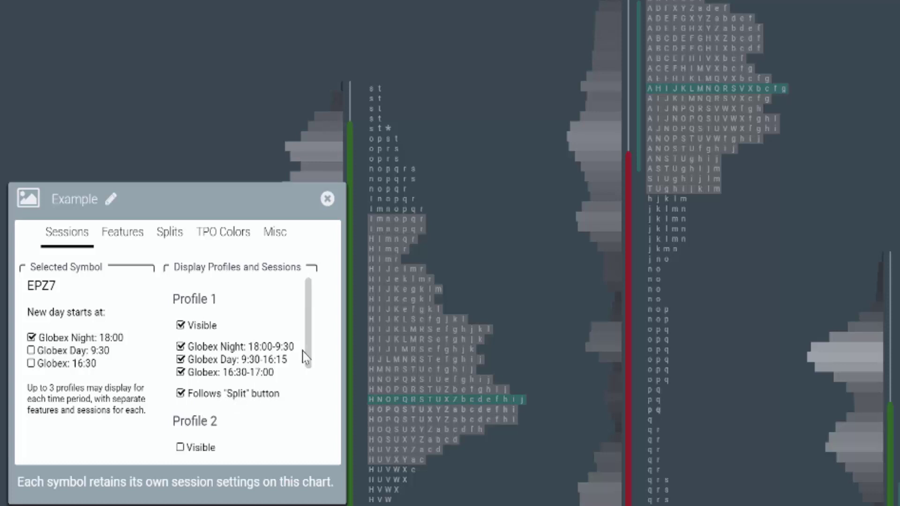
pyautogui.moveTo(306, 359)
pyautogui.mouseDown()
pyautogui.moveTo(303, 452)
pyautogui.moveTo(292, 349)
pyautogui.mouseUp()
pyautogui.scroll(-4, 191, 412)
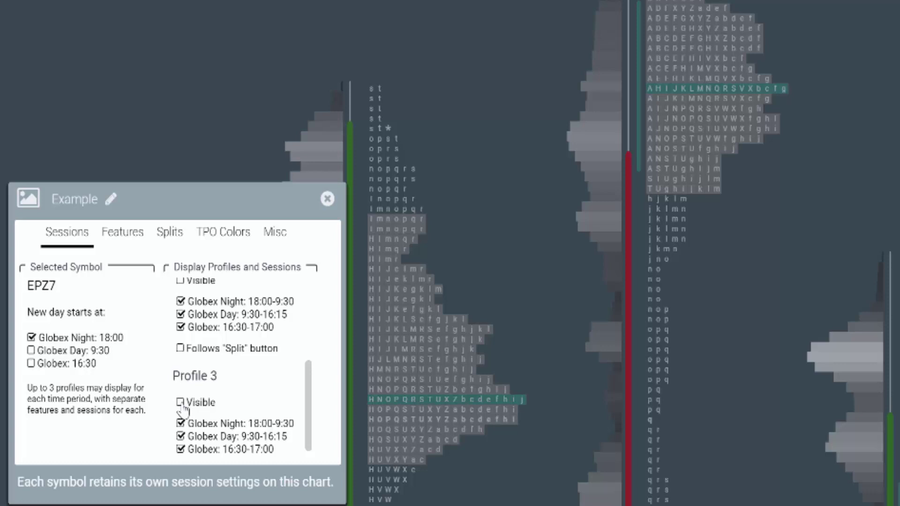
pyautogui.scroll(3, 184, 407)
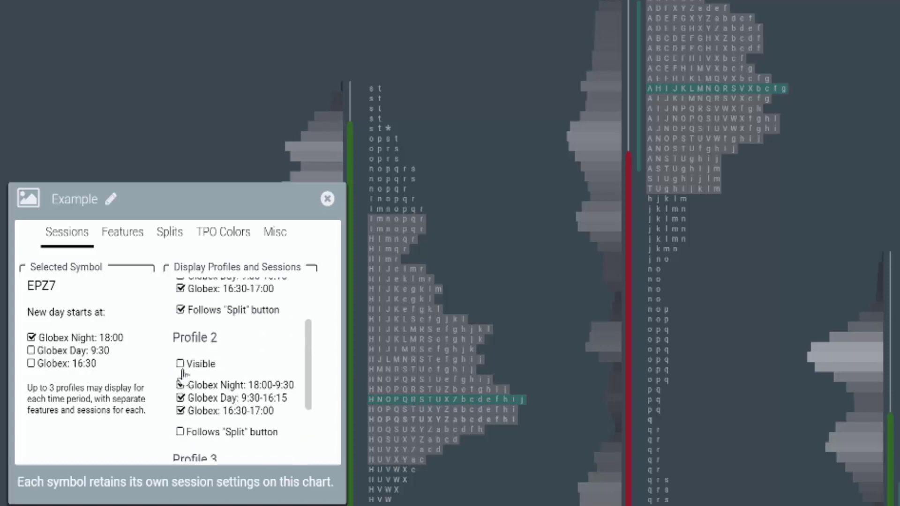
pyautogui.scroll(2, 183, 375)
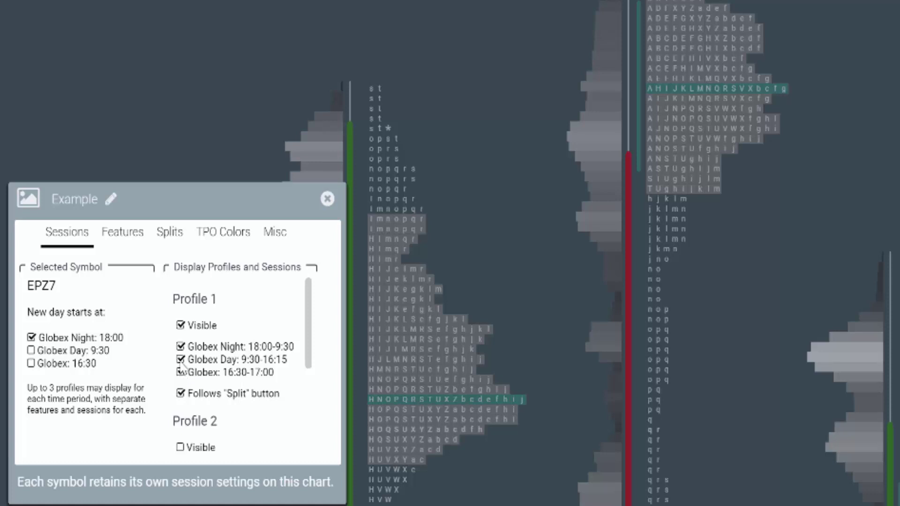
pyautogui.click(181, 373)
pyautogui.click(180, 348)
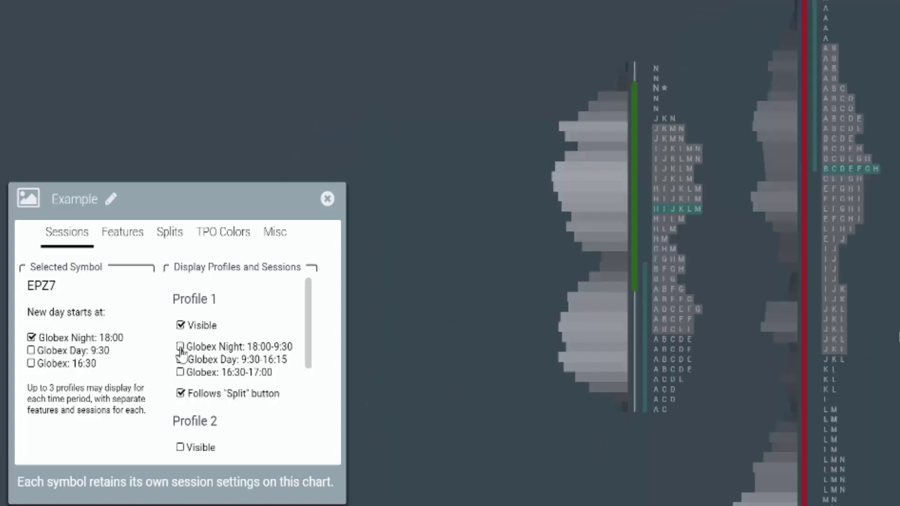
pyautogui.click(180, 360)
pyautogui.click(181, 392)
pyautogui.click(180, 372)
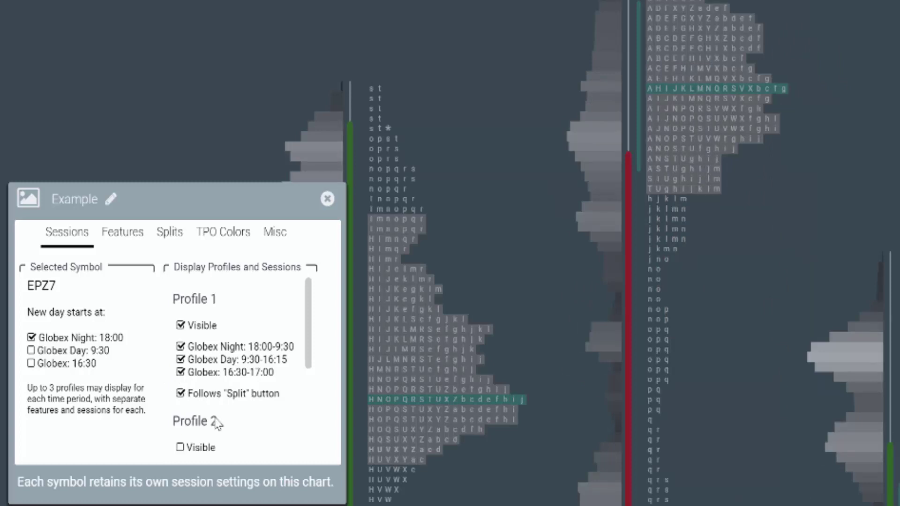
pyautogui.scroll(-2, 215, 419)
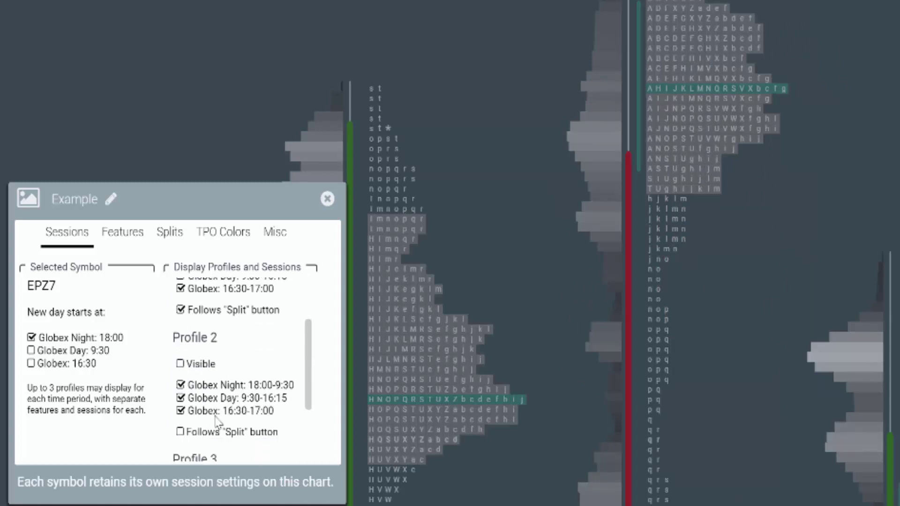
# - Show Profile 2 without Globex Day and Profile 3 with Globex Day only, then close settings
pyautogui.click(180, 365)
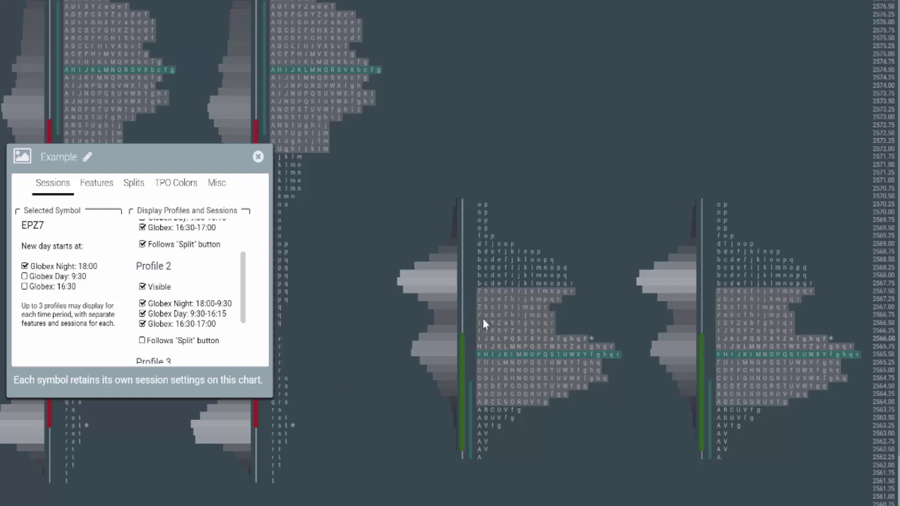
pyautogui.click(142, 315)
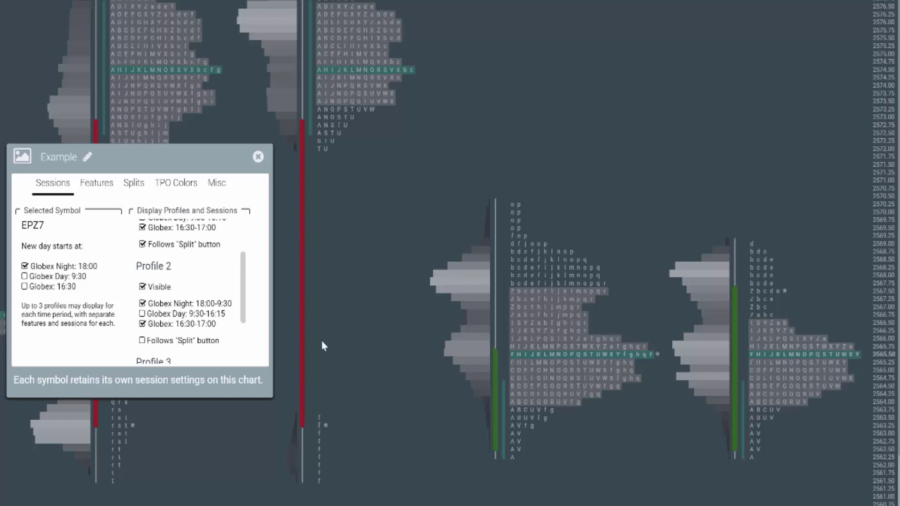
pyautogui.moveTo(243, 313); pyautogui.dragTo(243, 362)
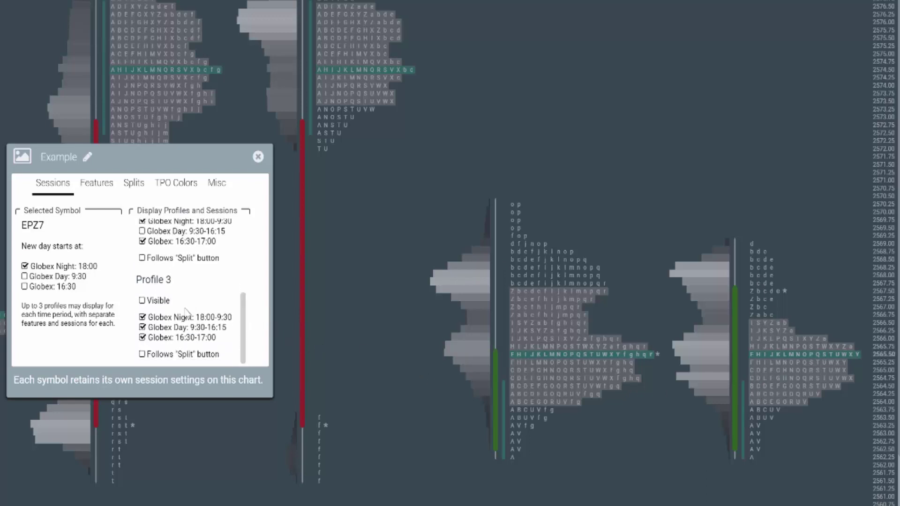
pyautogui.click(142, 301)
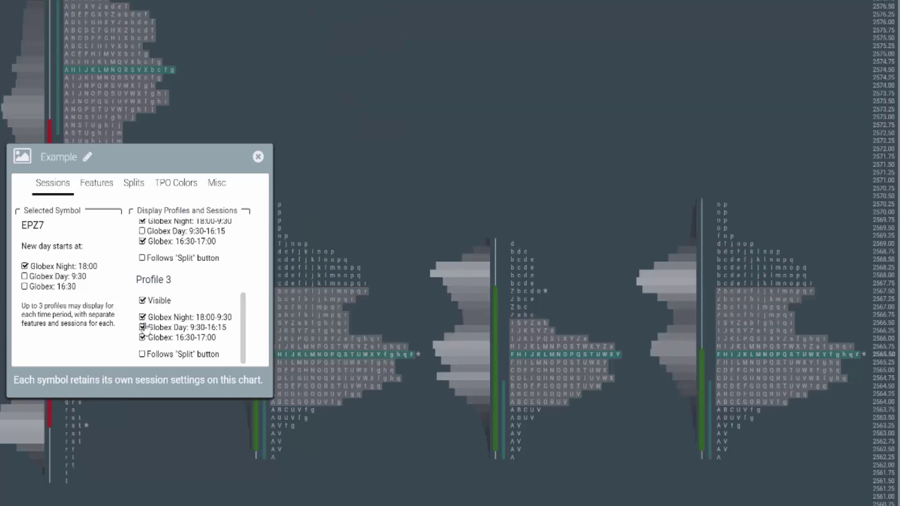
pyautogui.click(142, 317)
pyautogui.click(142, 337)
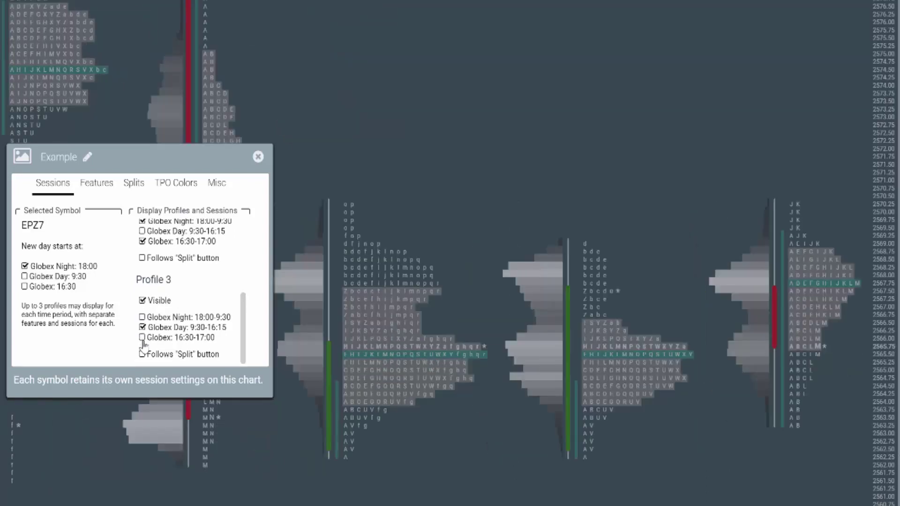
pyautogui.click(258, 158)
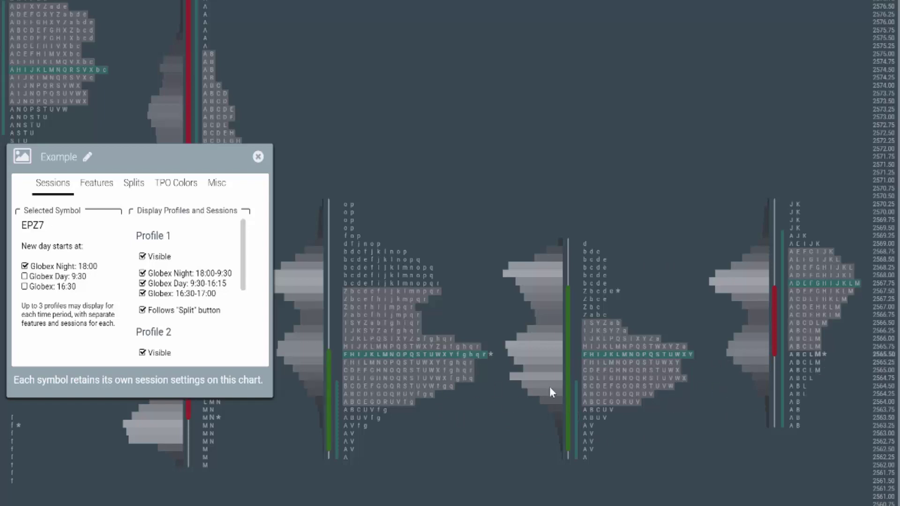
# - On the Features tab, remove Volume Profile and Candle from Profiles 2 and 3
pyautogui.click(94, 189)
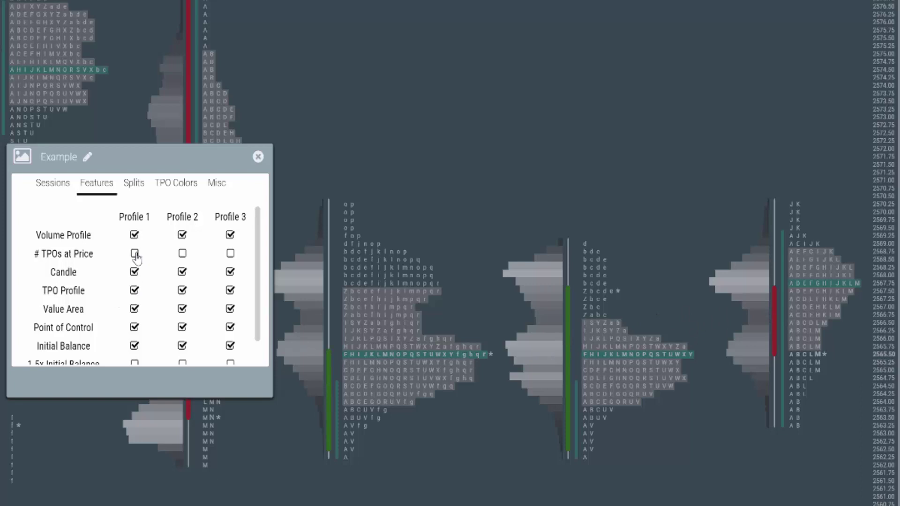
pyautogui.click(182, 234)
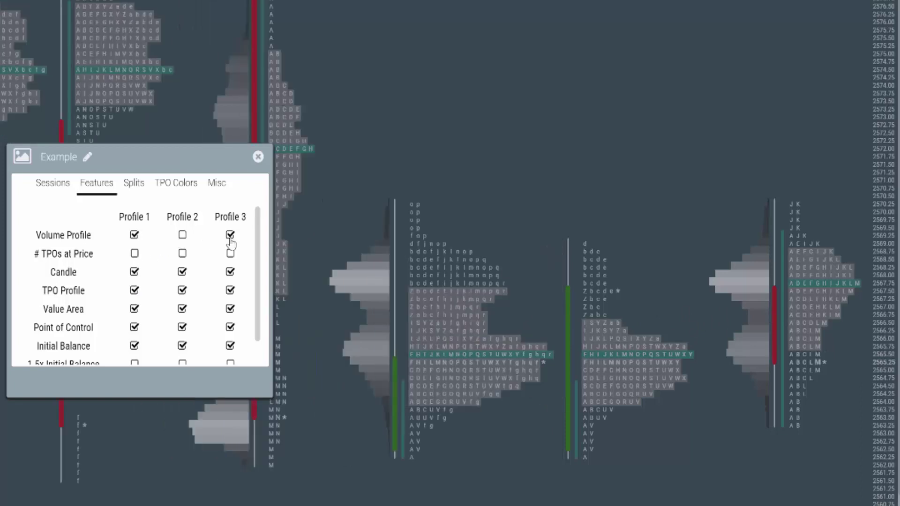
pyautogui.click(231, 235)
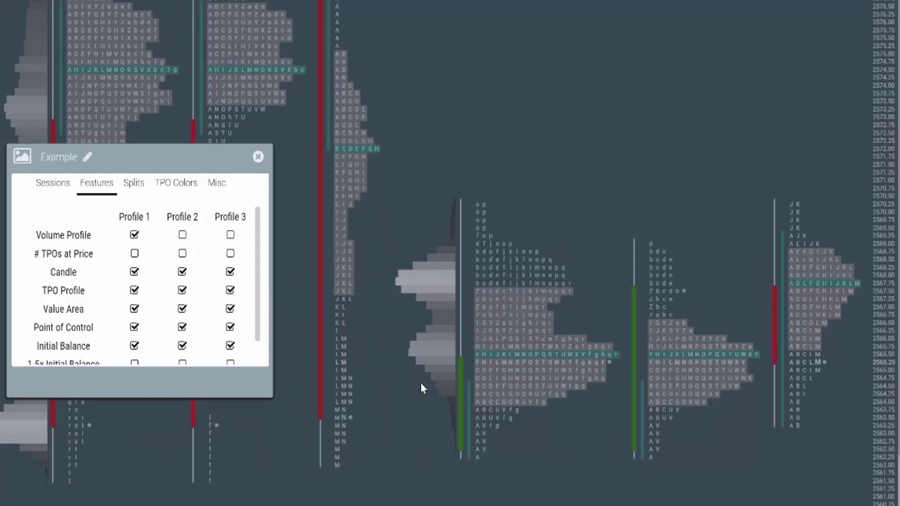
pyautogui.click(184, 276)
pyautogui.click(232, 276)
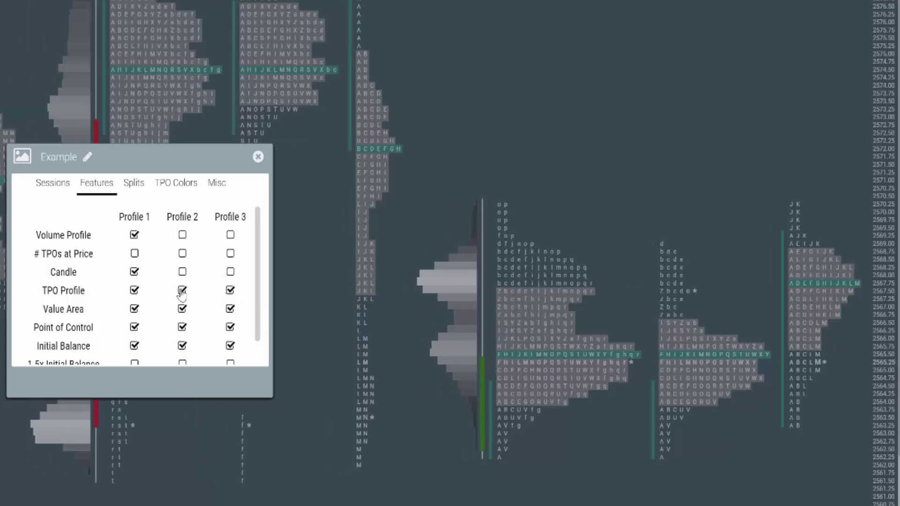
# - Turn off Value Area, Point of Control and Initial Balance, keeping TPO Profile on for Profiles 2 and 3
pyautogui.click(229, 291)
pyautogui.click(230, 310)
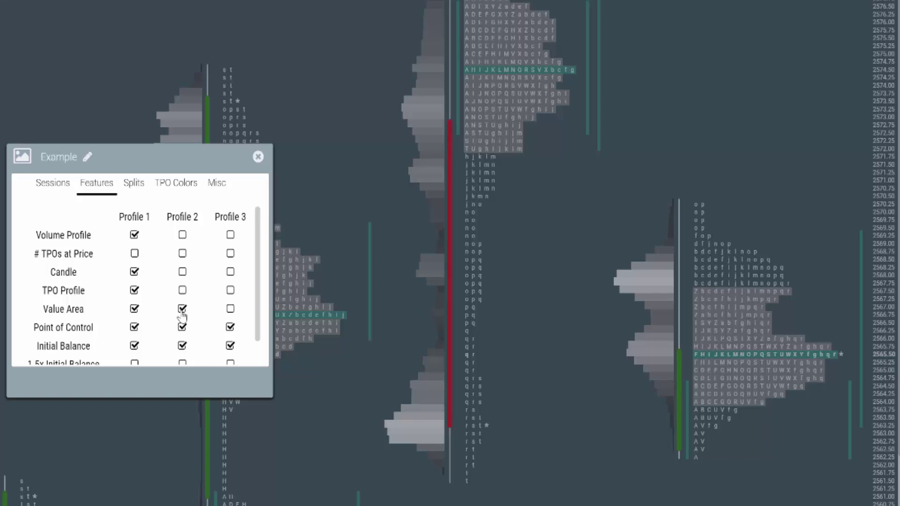
pyautogui.click(181, 309)
pyautogui.click(182, 327)
pyautogui.click(183, 347)
pyautogui.click(230, 347)
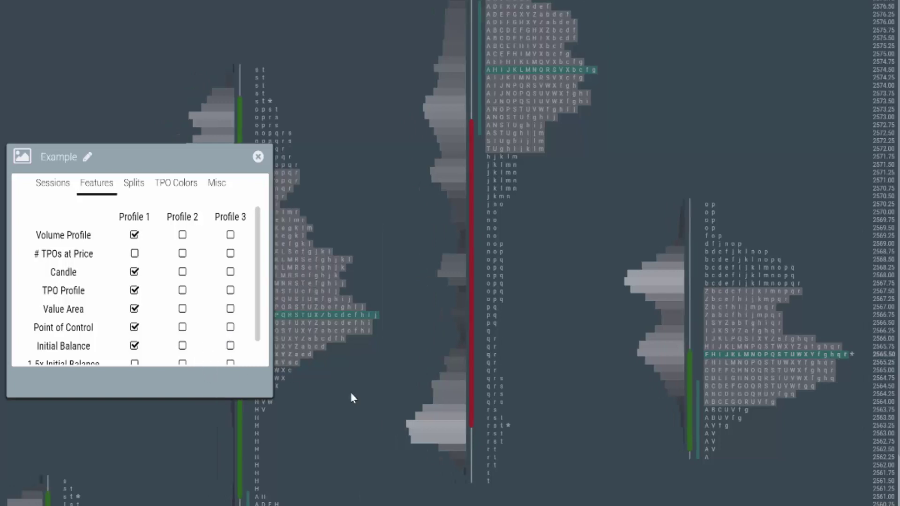
pyautogui.click(182, 290)
pyautogui.click(230, 291)
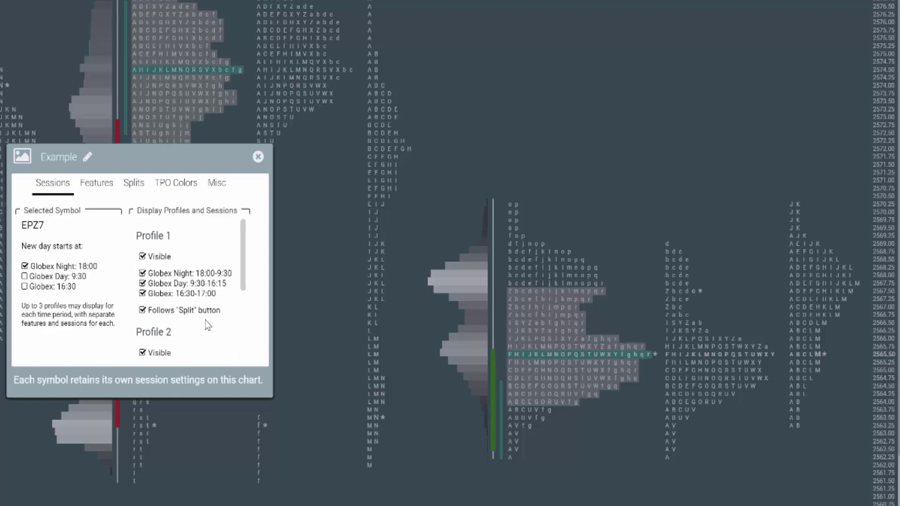
# - Close settings, toggle the split (|||) view on and back off, and reopen the Example settings
pyautogui.scroll(-1, 208, 324)
pyautogui.scroll(-3, 209, 324)
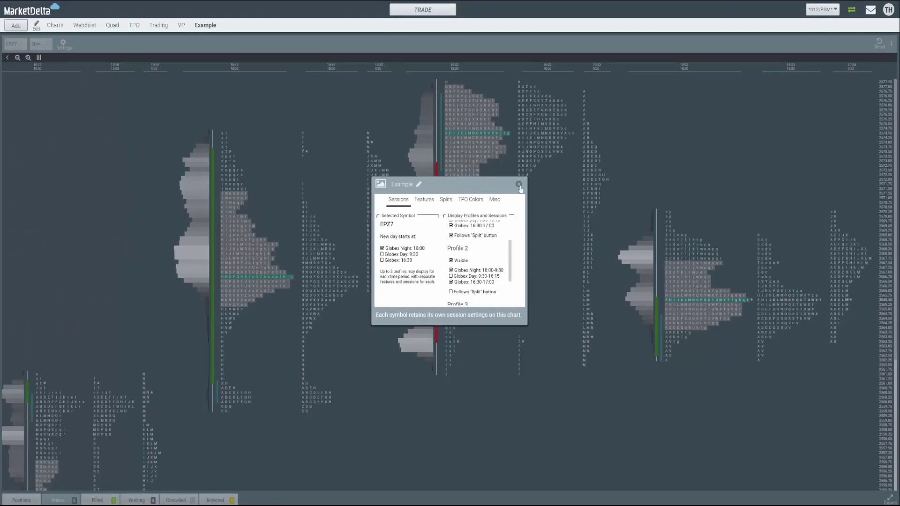
pyautogui.click(414, 173)
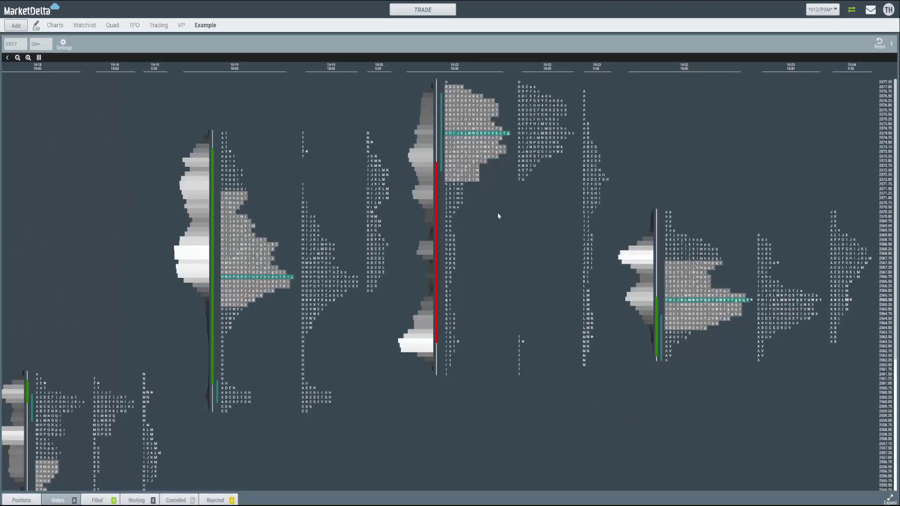
pyautogui.click(38, 60)
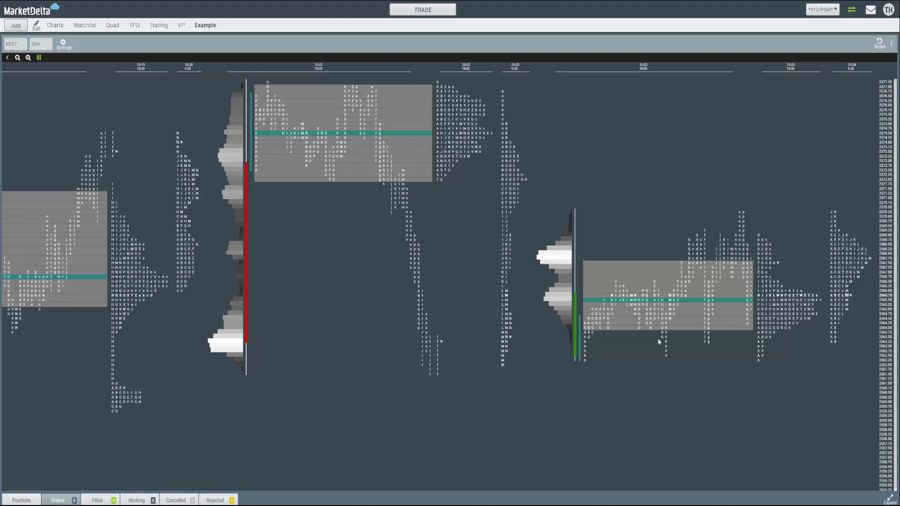
pyautogui.click(39, 58)
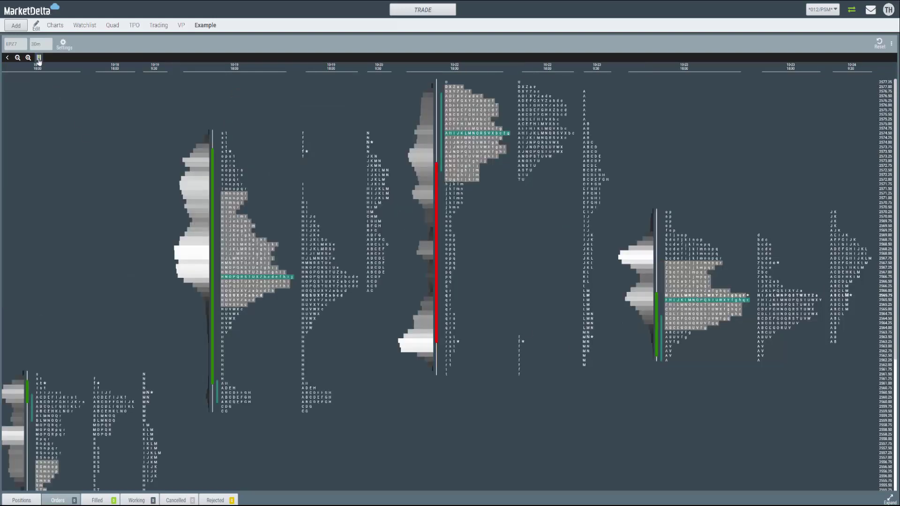
pyautogui.doubleClick(199, 277)
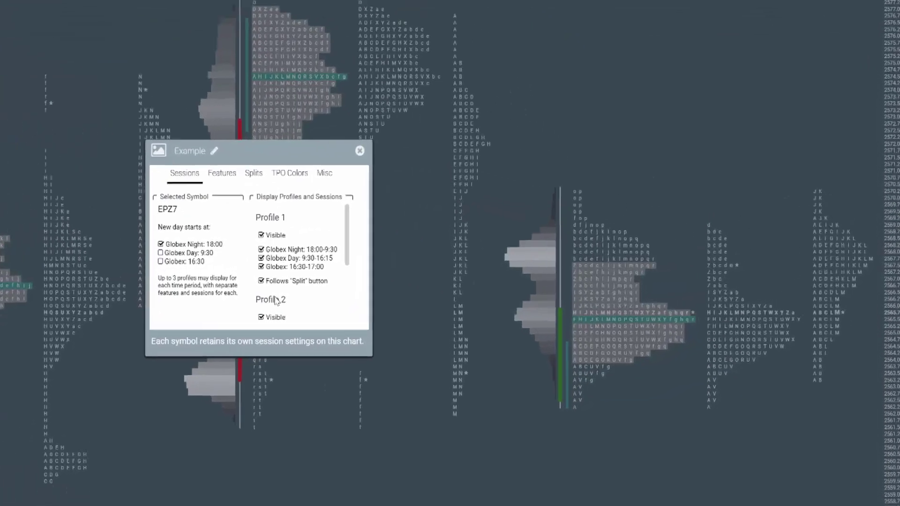
# - Hide Profile 3 and drop the 16:30-17:00 session from Profile 1 on the Sessions tab
pyautogui.scroll(-4, 456, 292)
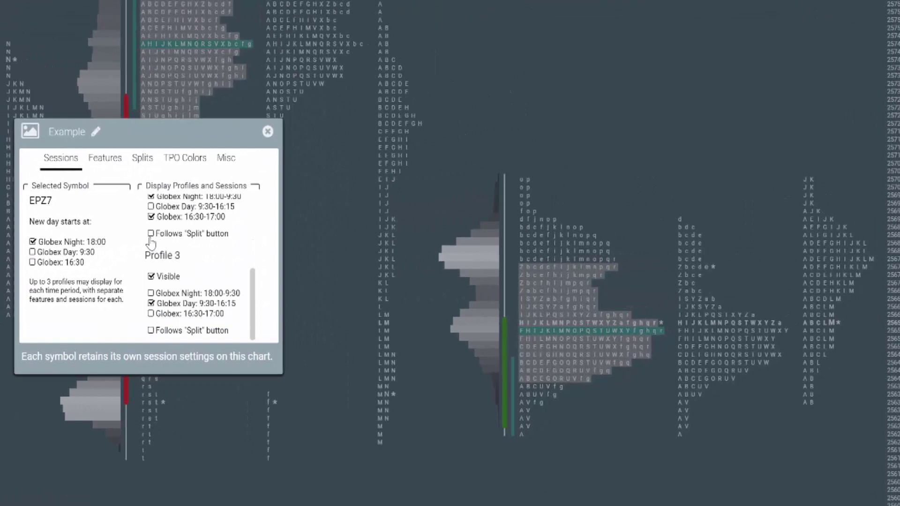
pyautogui.scroll(4, 156, 246)
pyautogui.scroll(1, 159, 249)
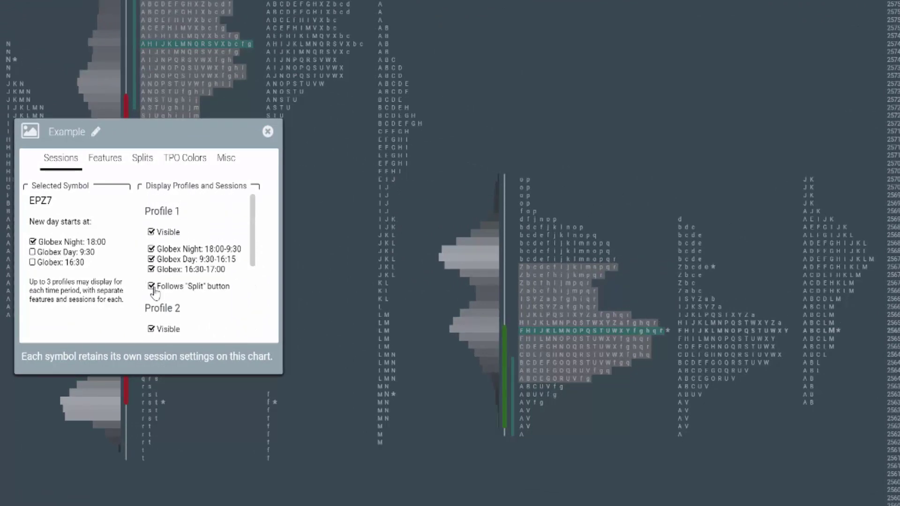
pyautogui.scroll(-4, 149, 314)
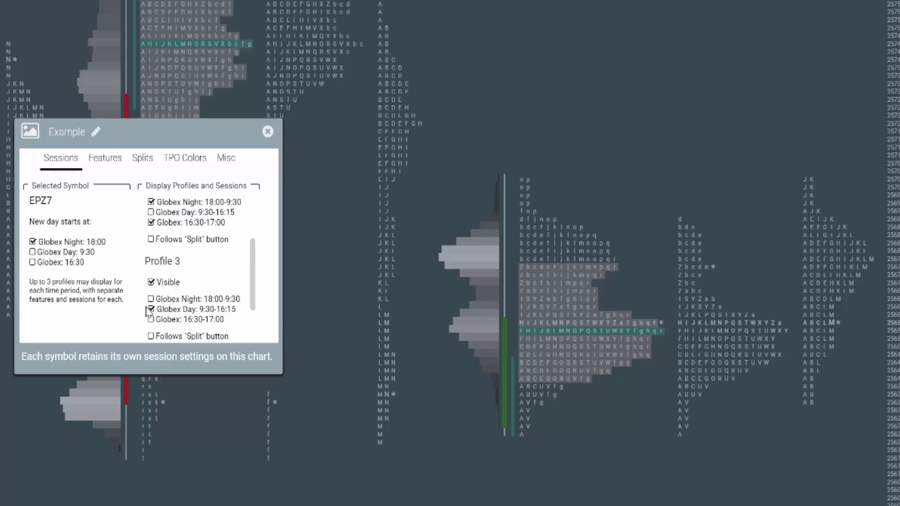
pyautogui.click(151, 276)
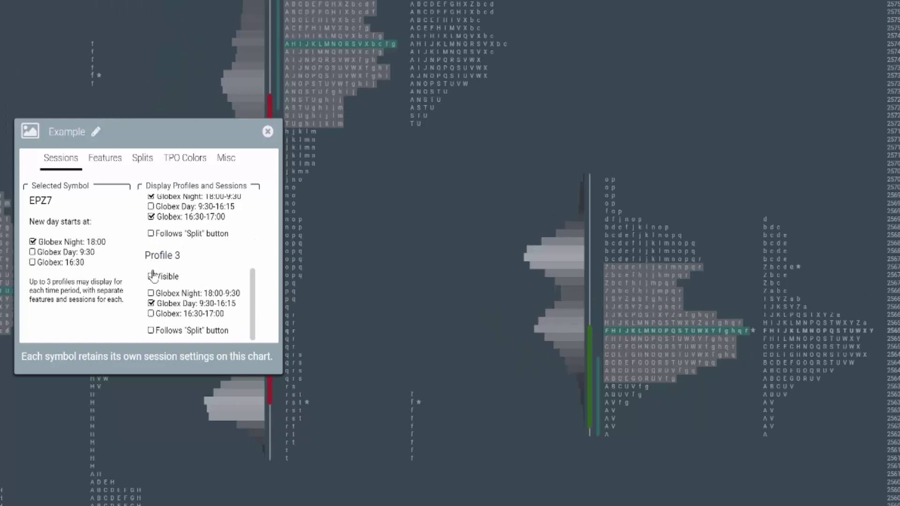
pyautogui.scroll(5, 153, 277)
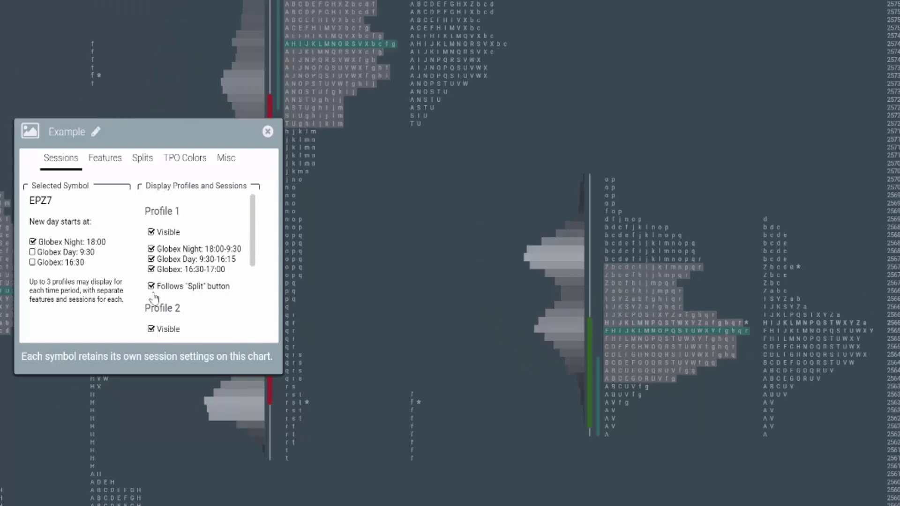
pyautogui.click(151, 269)
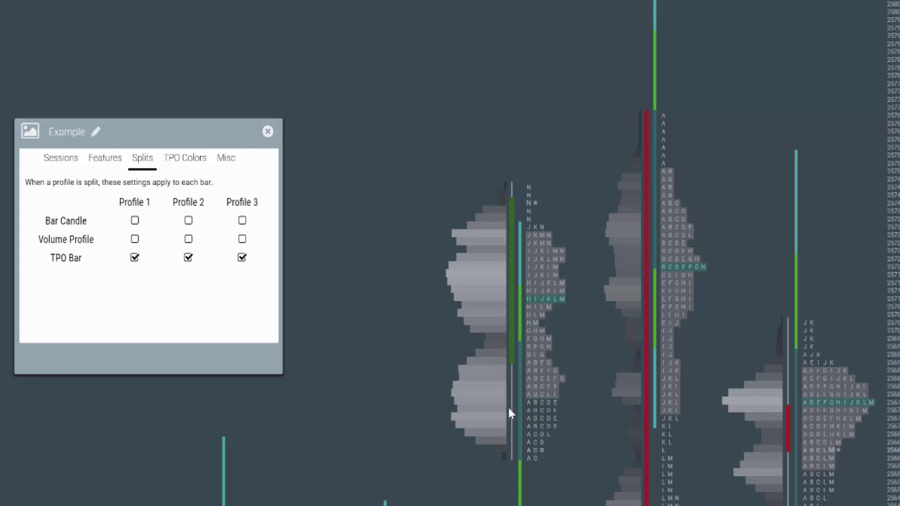
# - Enable Volume Profile and Bar Candle for Profile 1's split brackets
pyautogui.click(135, 240)
pyautogui.click(134, 222)
# - Close the settings and turn on the split (|||) view for 30-minute brackets
pyautogui.click(268, 132)
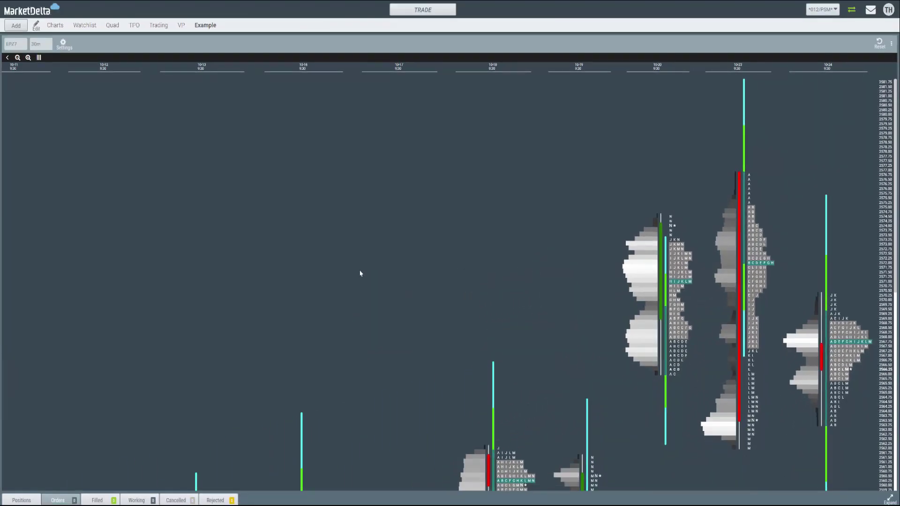
pyautogui.click(39, 58)
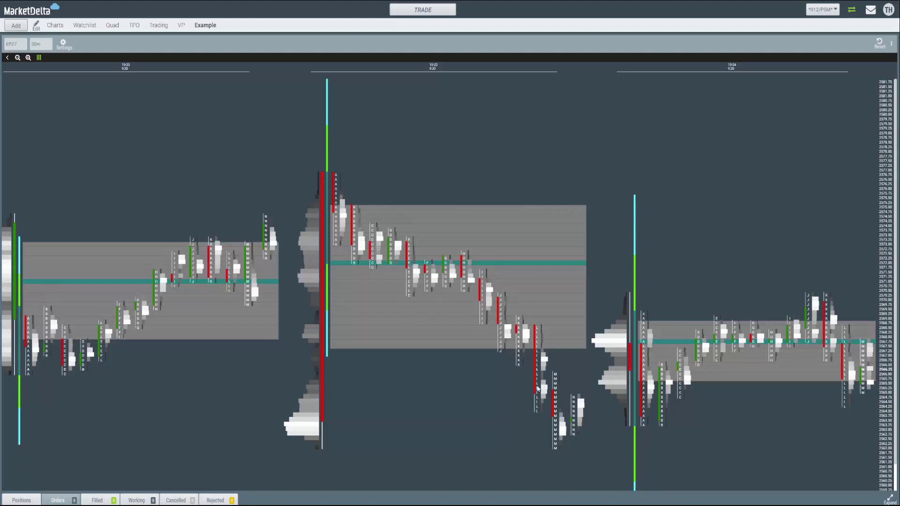
# - Turn off TPO Bar and Bar Candle for Profile 1 brackets on the Splits tab, then close
pyautogui.click(64, 44)
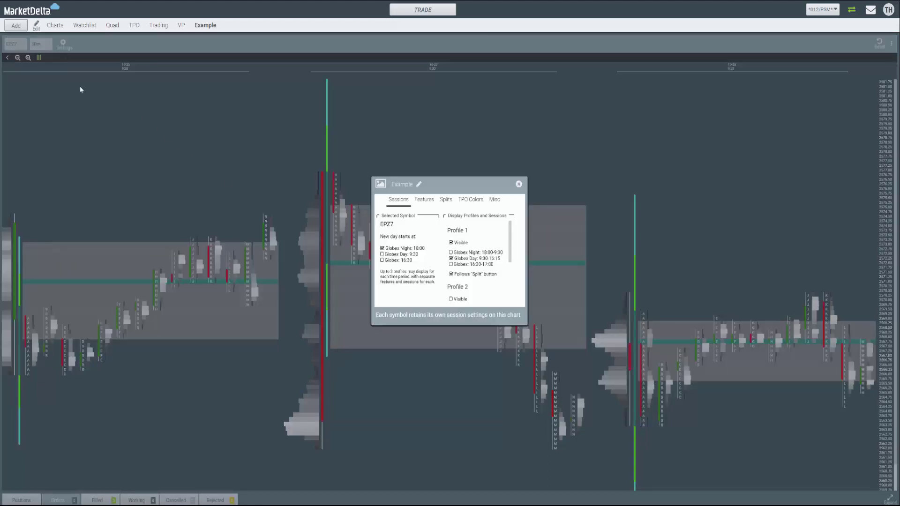
pyautogui.click(447, 201)
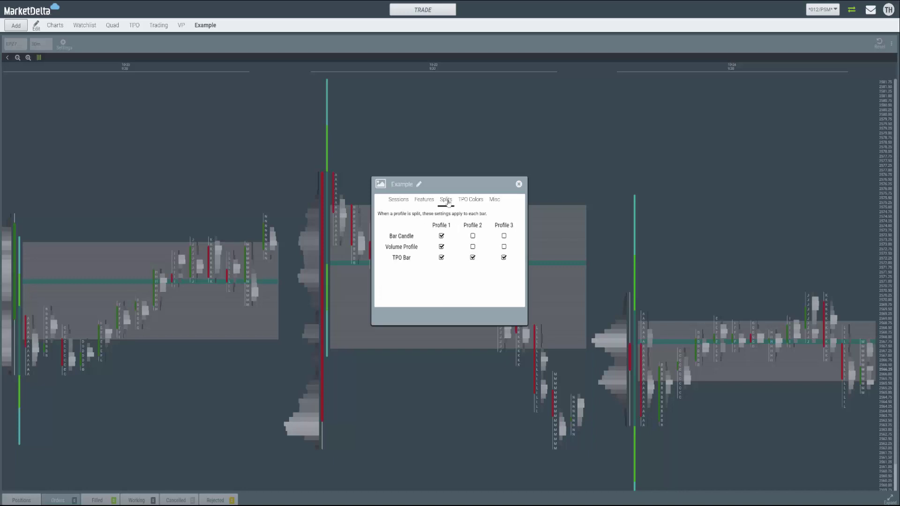
pyautogui.click(441, 258)
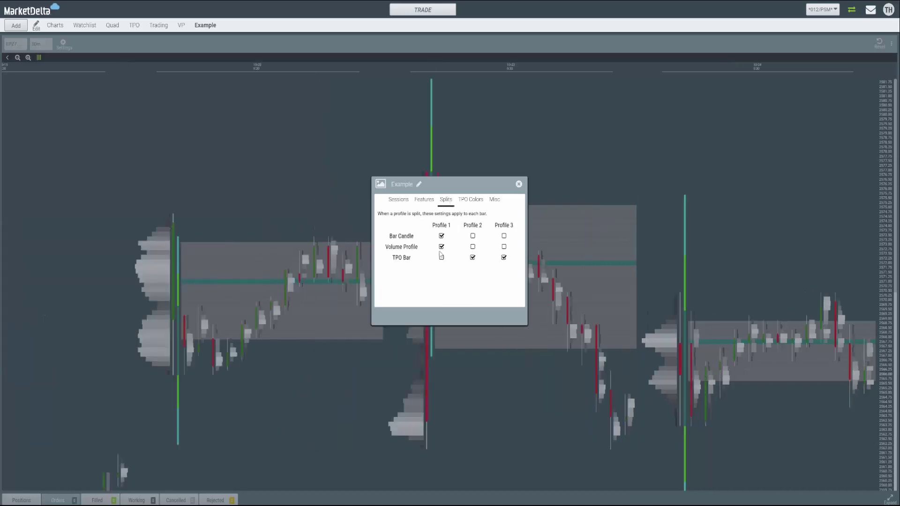
pyautogui.click(441, 236)
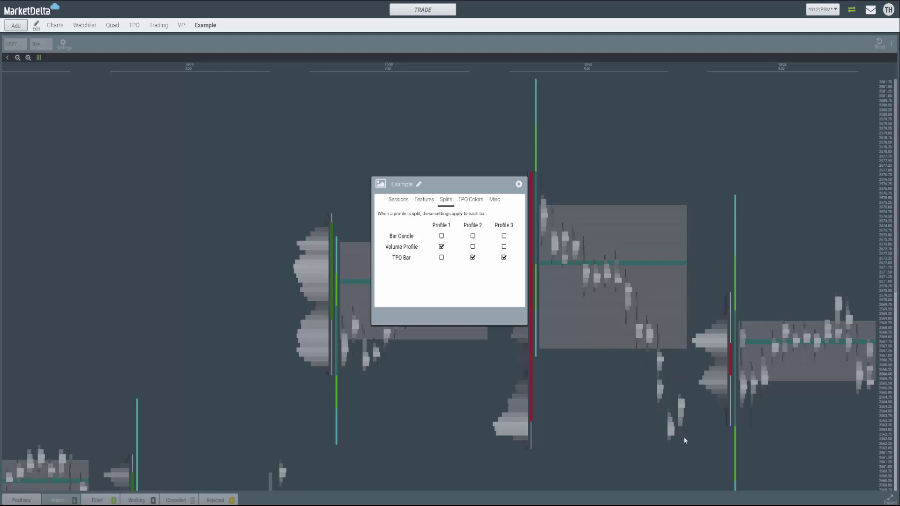
pyautogui.click(519, 184)
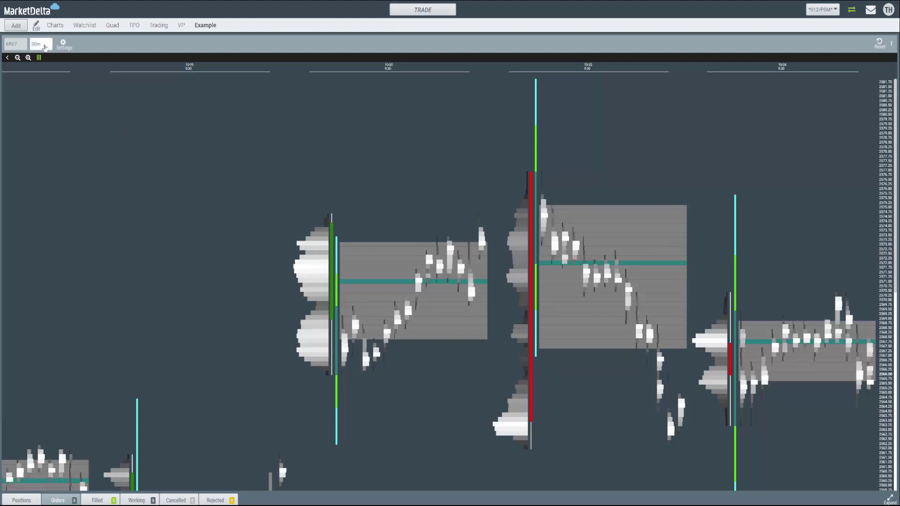
# - Reopen the Splits settings and enable TPO Bar and Bar Candle for Profile 1 brackets
pyautogui.click(64, 44)
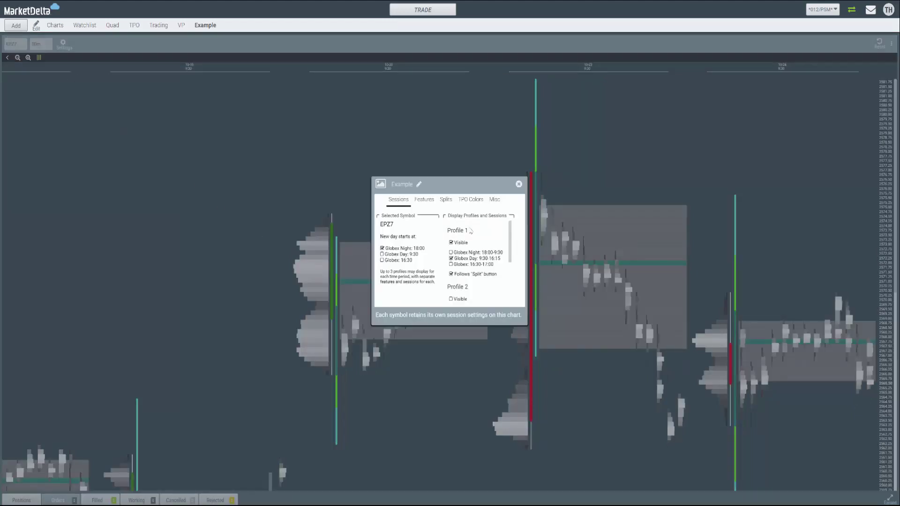
pyautogui.scroll(-4, 457, 279)
pyautogui.scroll(4, 457, 281)
pyautogui.click(446, 201)
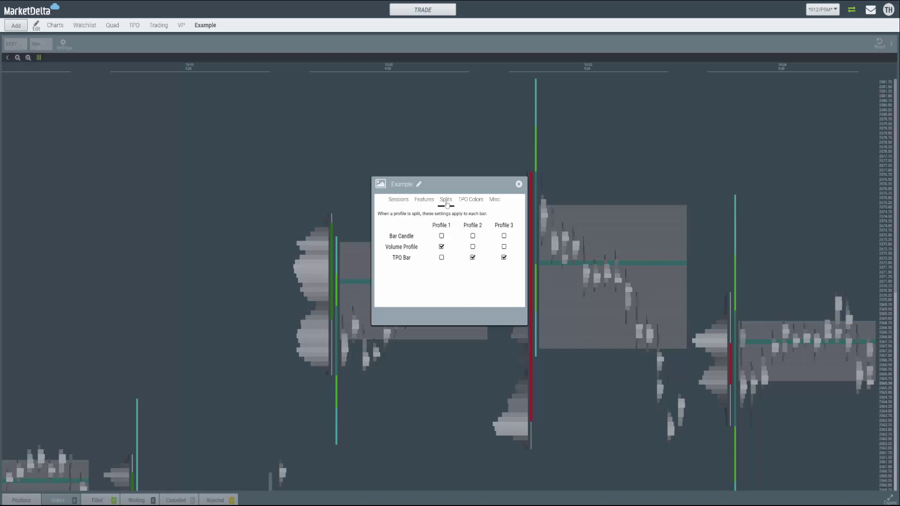
pyautogui.click(441, 257)
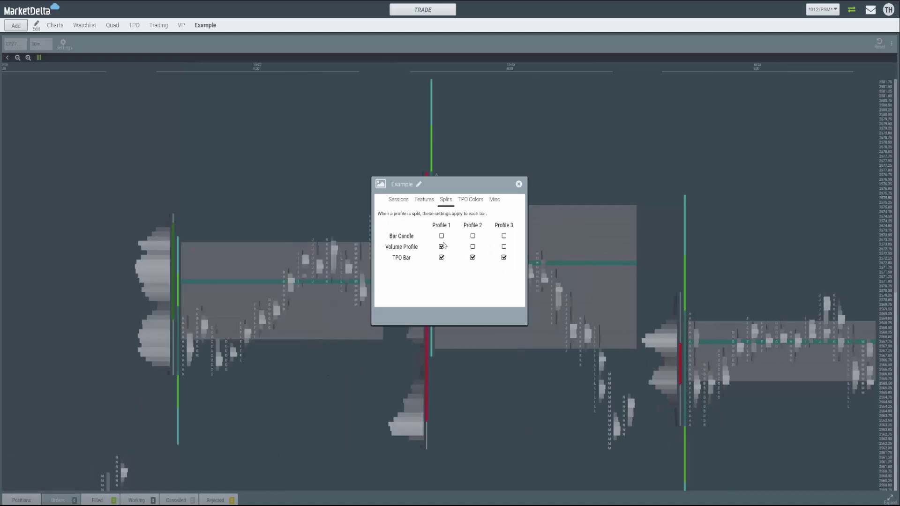
pyautogui.click(441, 235)
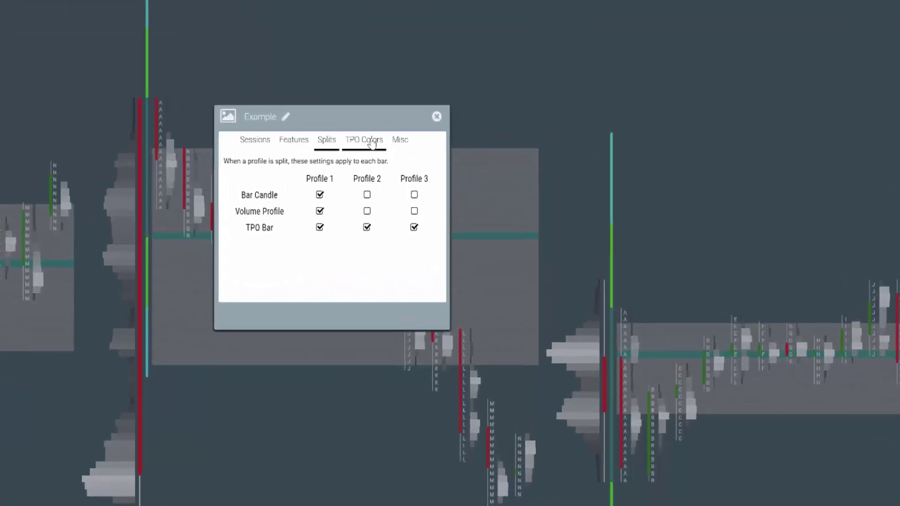
pyautogui.click(372, 143)
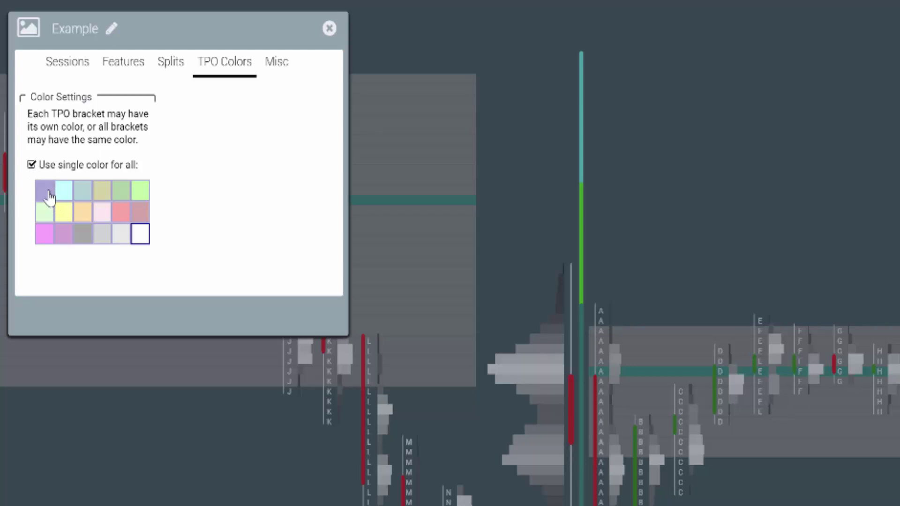
pyautogui.click(45, 191)
pyautogui.click(63, 195)
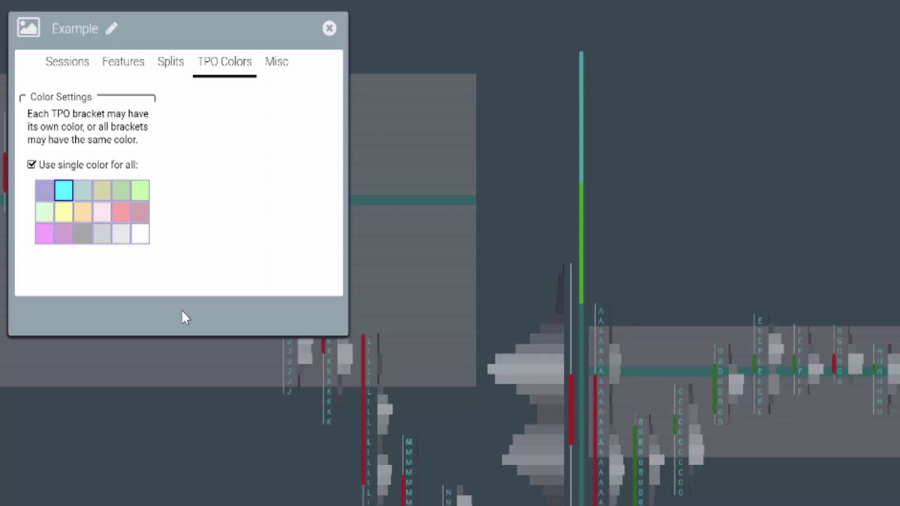
pyautogui.click(141, 193)
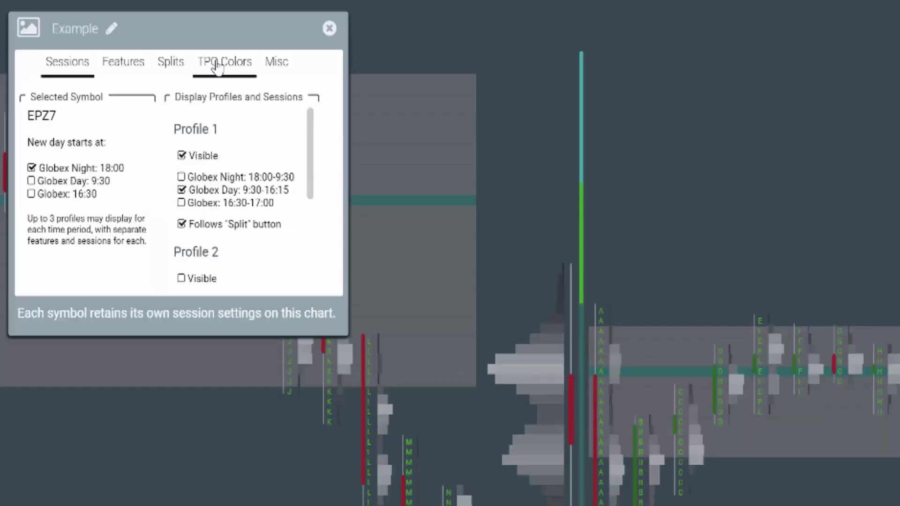
pyautogui.click(216, 62)
pyautogui.click(31, 164)
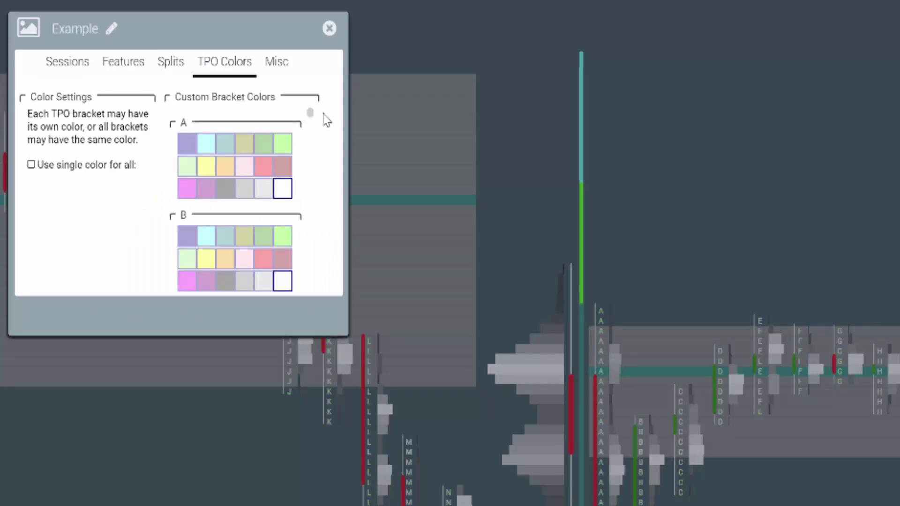
pyautogui.moveTo(311, 113); pyautogui.dragTo(311, 148)
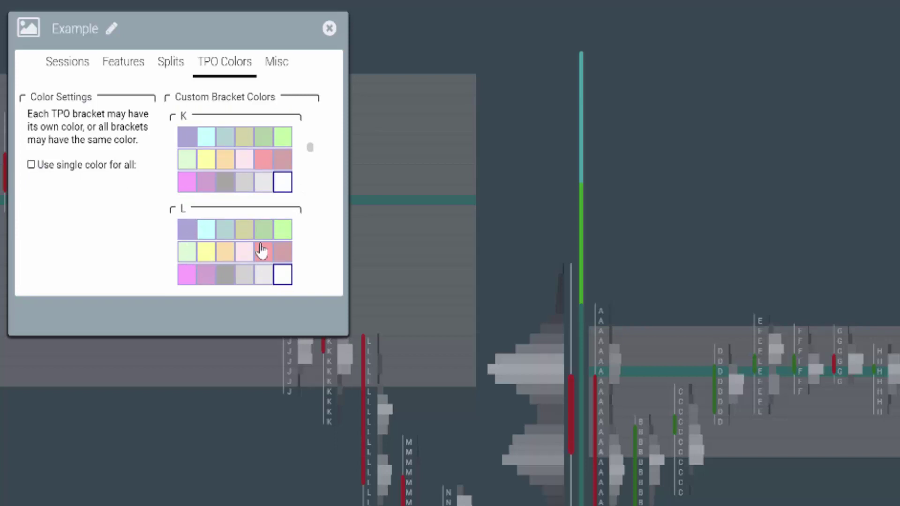
pyautogui.scroll(-2, 197, 257)
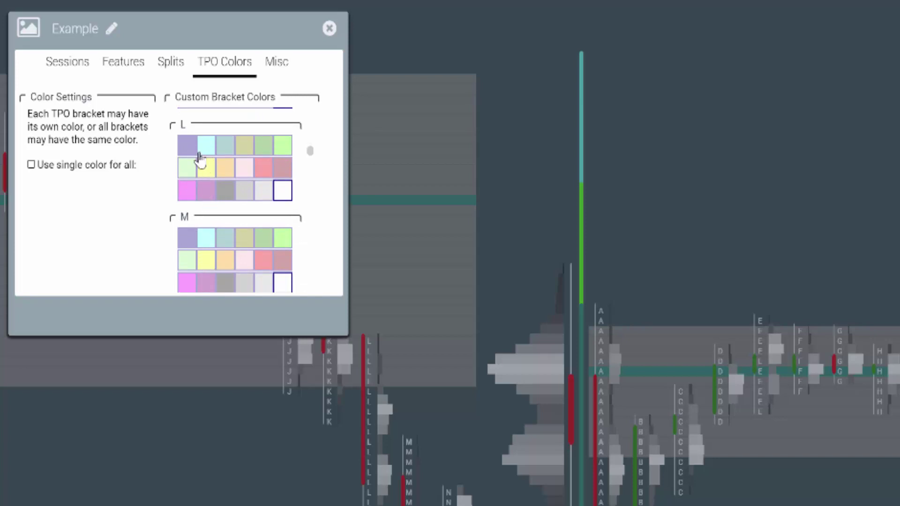
pyautogui.scroll(1, 197, 162)
pyautogui.scroll(5, 198, 160)
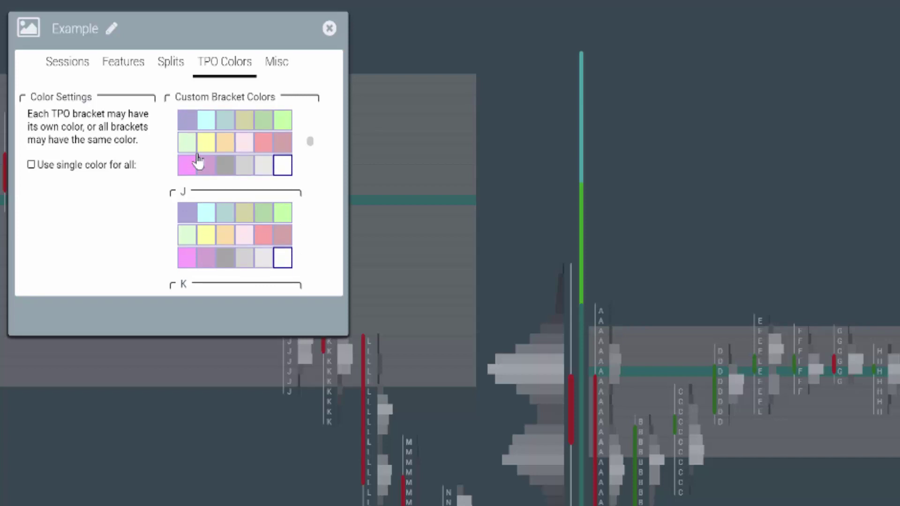
pyautogui.click(31, 166)
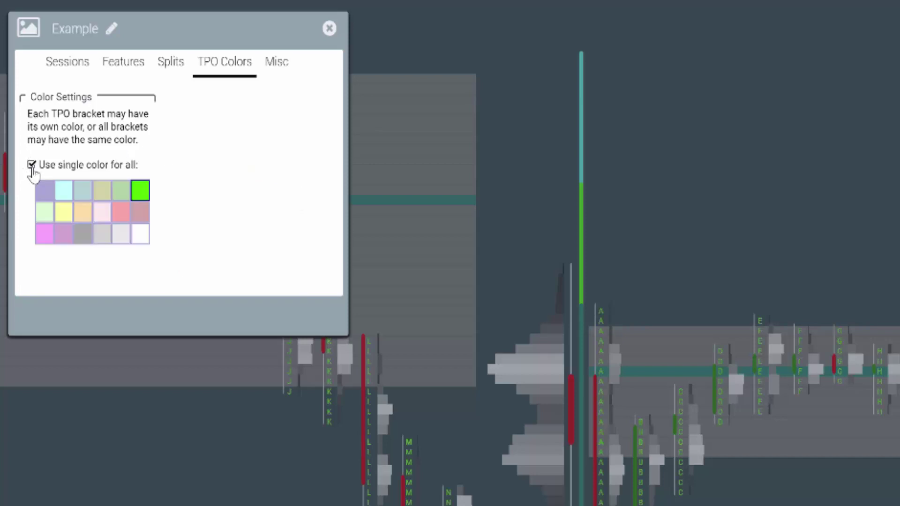
pyautogui.click(140, 233)
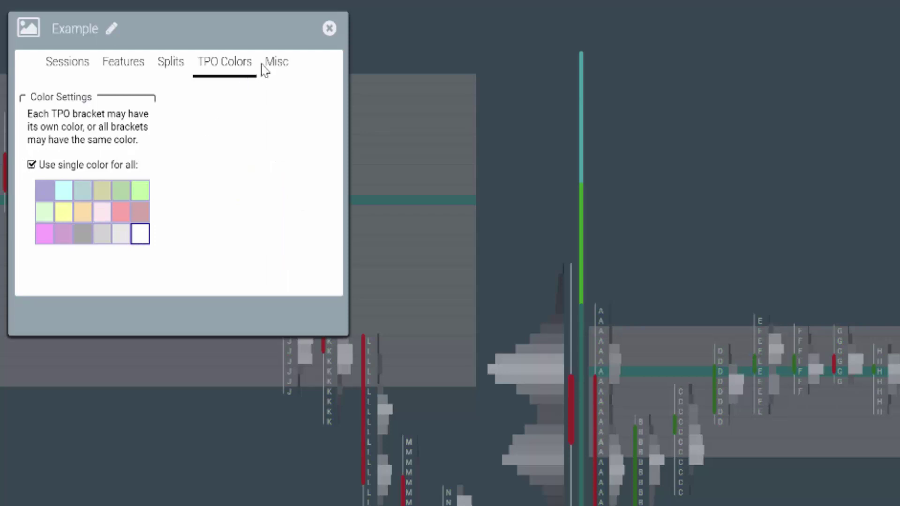
# - In the Misc settings, change Value Area to 95 percent, then restore it to 68 percent
pyautogui.click(277, 70)
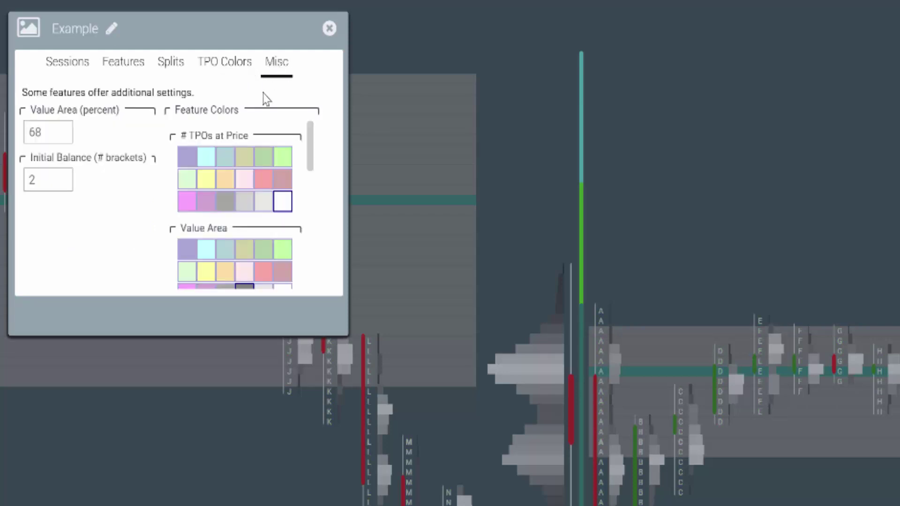
pyautogui.doubleClick(37, 132)
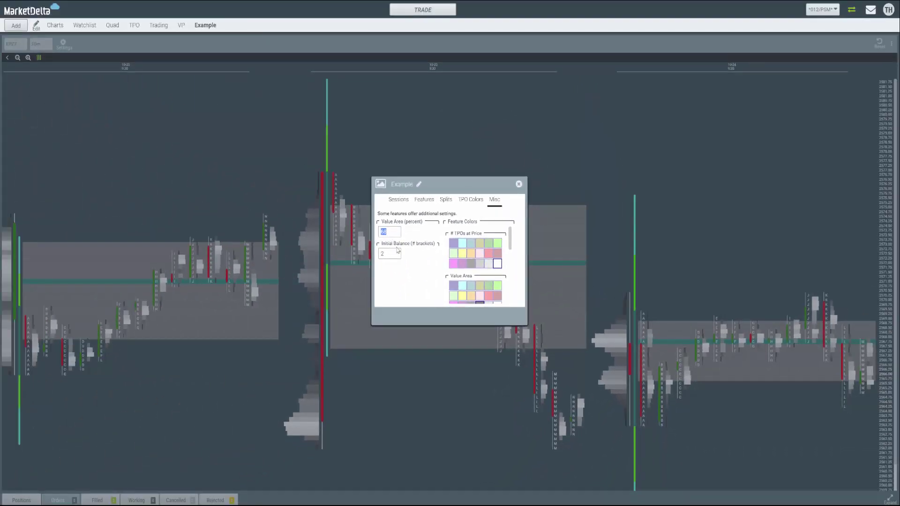
pyautogui.write('95')
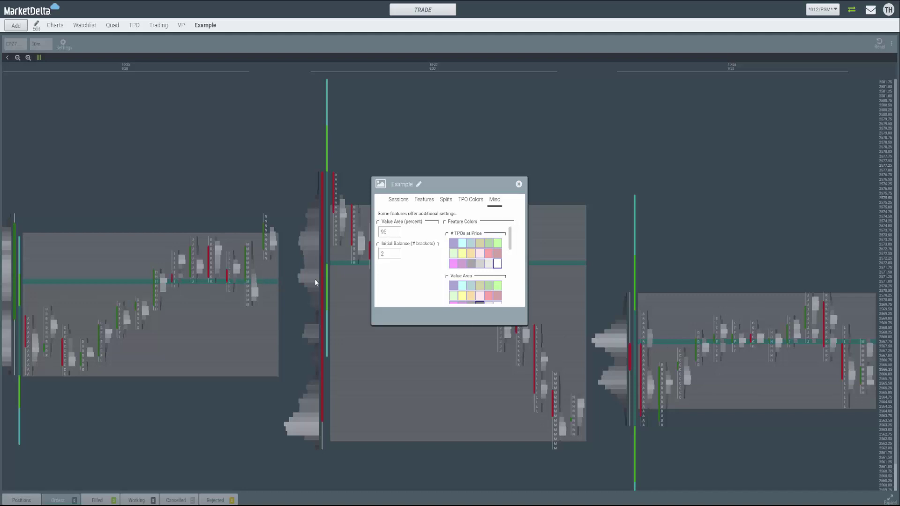
pyautogui.hotkey('ctrl', 'a')
pyautogui.write('68')
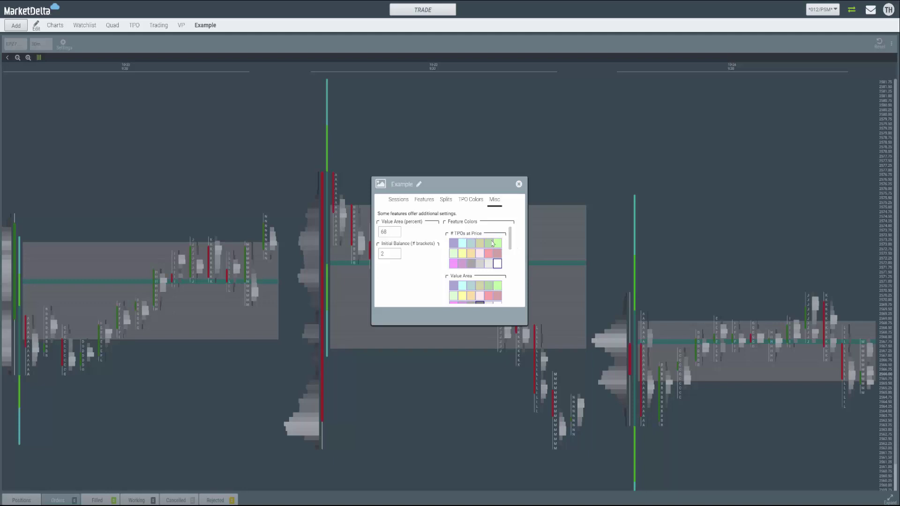
pyautogui.moveTo(513, 246)
pyautogui.mouseDown()
pyautogui.moveTo(511, 301)
pyautogui.moveTo(505, 240)
pyautogui.mouseUp()
# - Zoom the Example chart out to show EPZ7 sessions 09-29 to 10-24 as compact unsplit profiles
pyautogui.click(394, 202)
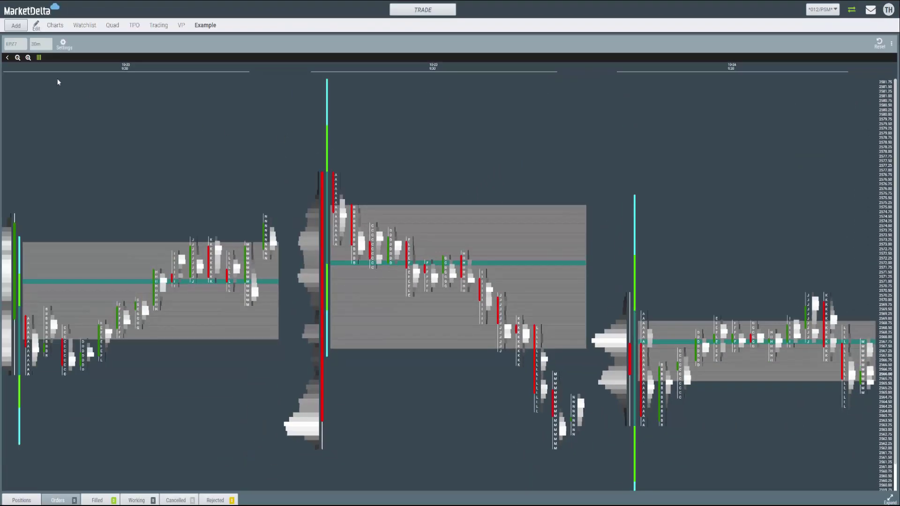
pyautogui.click(0, 61)
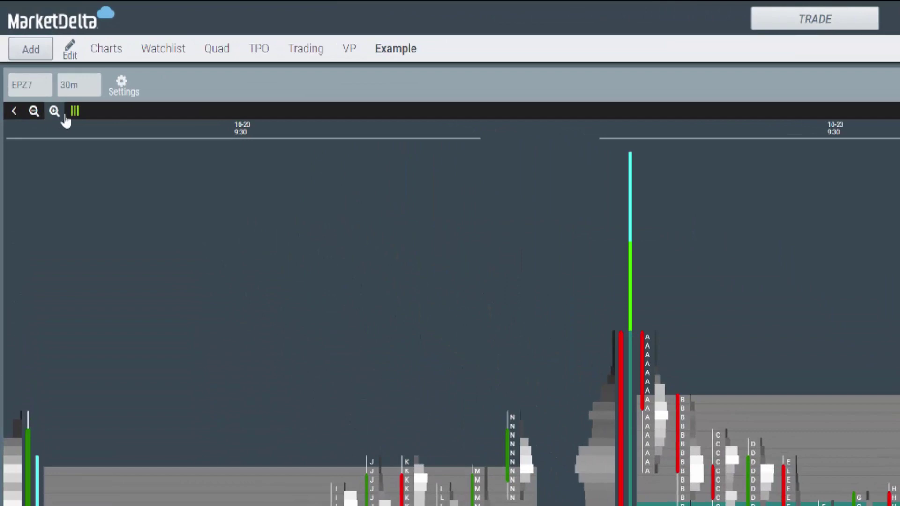
pyautogui.click(32, 113)
pyautogui.click(22, 77)
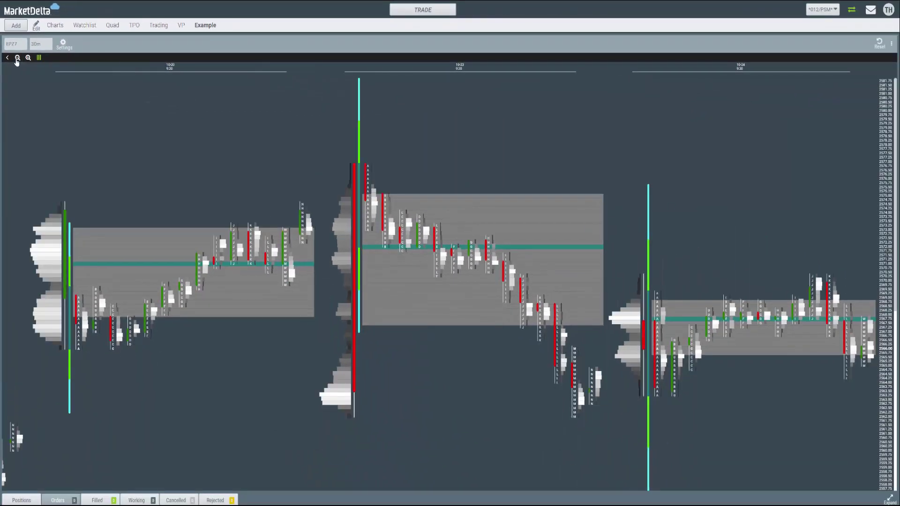
pyautogui.click(17, 58)
pyautogui.click(17, 59)
pyautogui.click(17, 58)
pyautogui.click(17, 59)
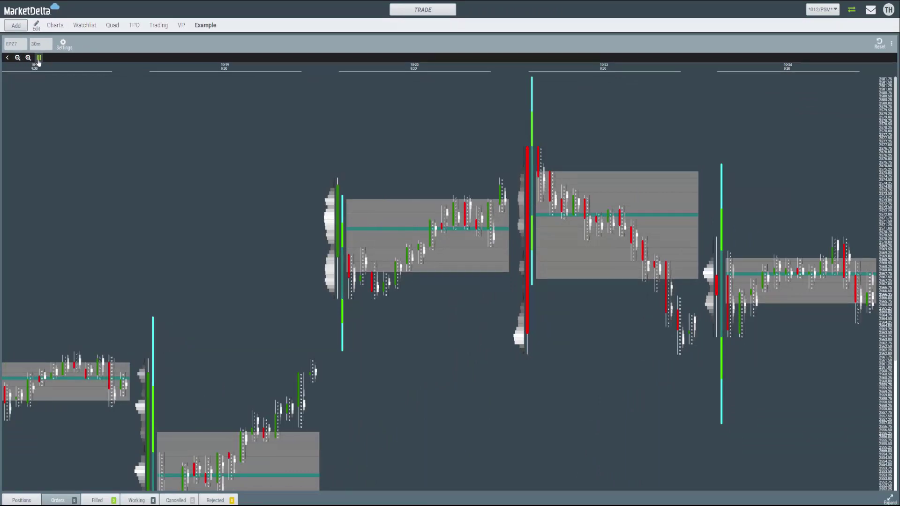
pyautogui.click(39, 58)
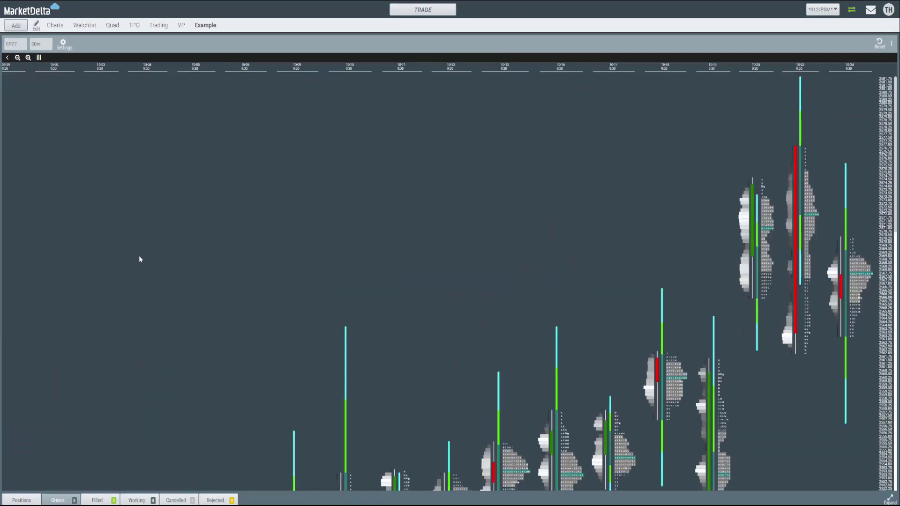
pyautogui.scroll(-5, 140, 260)
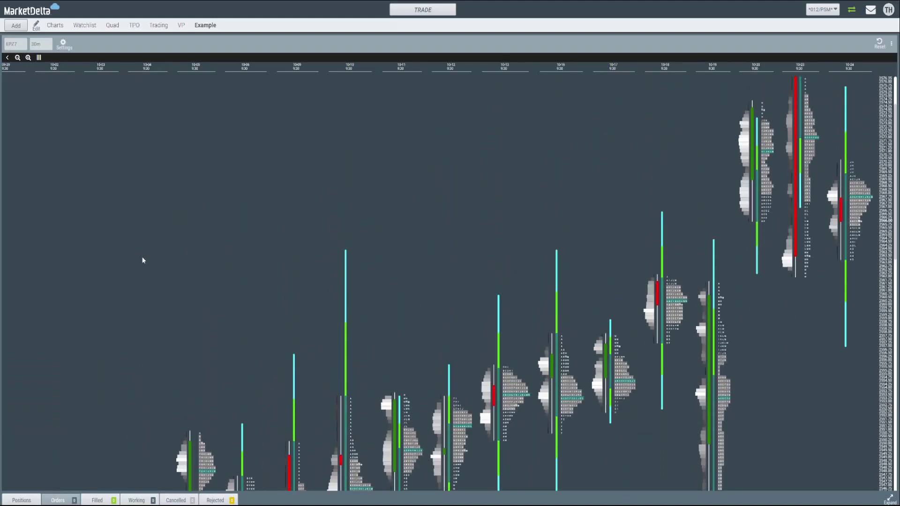
pyautogui.click(7, 58)
pyautogui.click(7, 58)
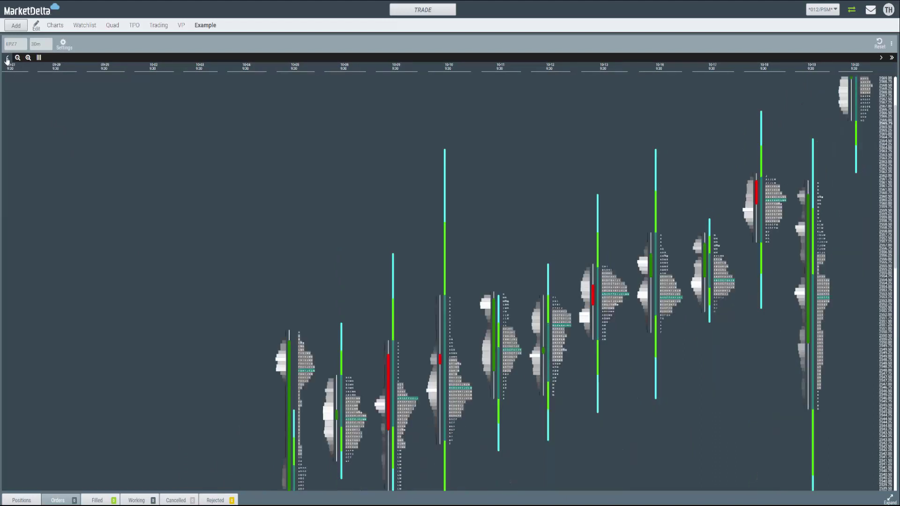
pyautogui.click(7, 58)
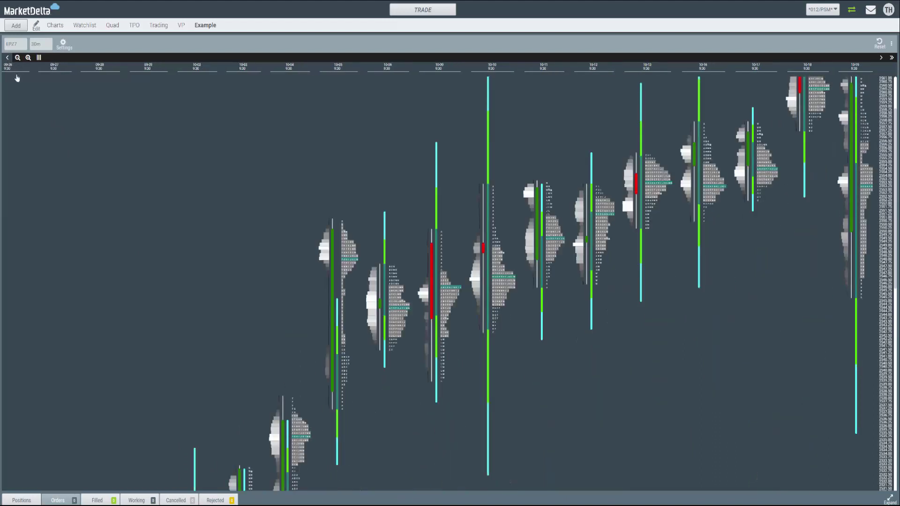
pyautogui.click(881, 58)
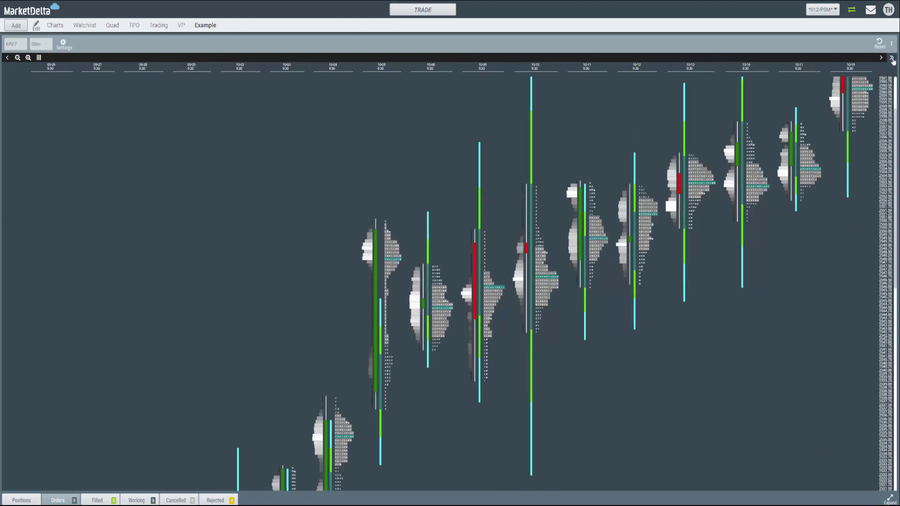
pyautogui.click(892, 58)
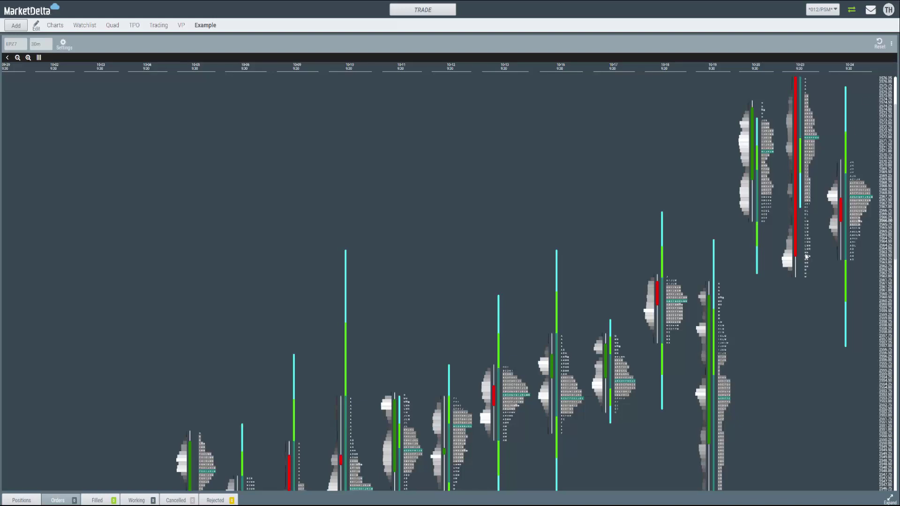